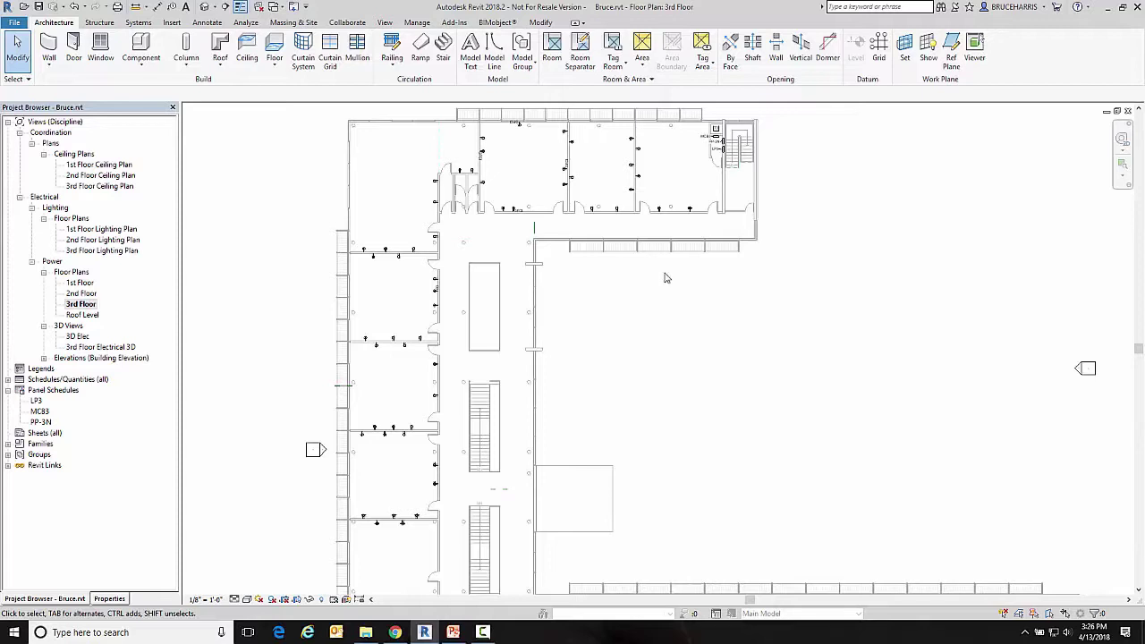
# Select the lower-left quadruplex receptacle and start Edit Path on its electrical circuit
pyautogui.click(376, 524)
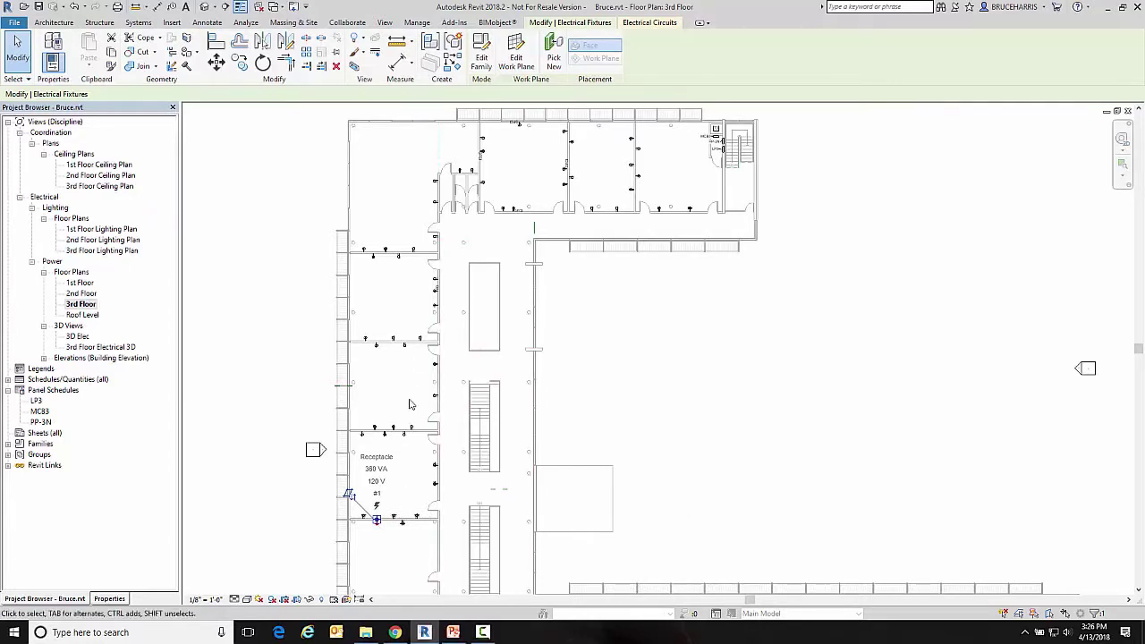
pyautogui.click(375, 528)
pyautogui.click(639, 26)
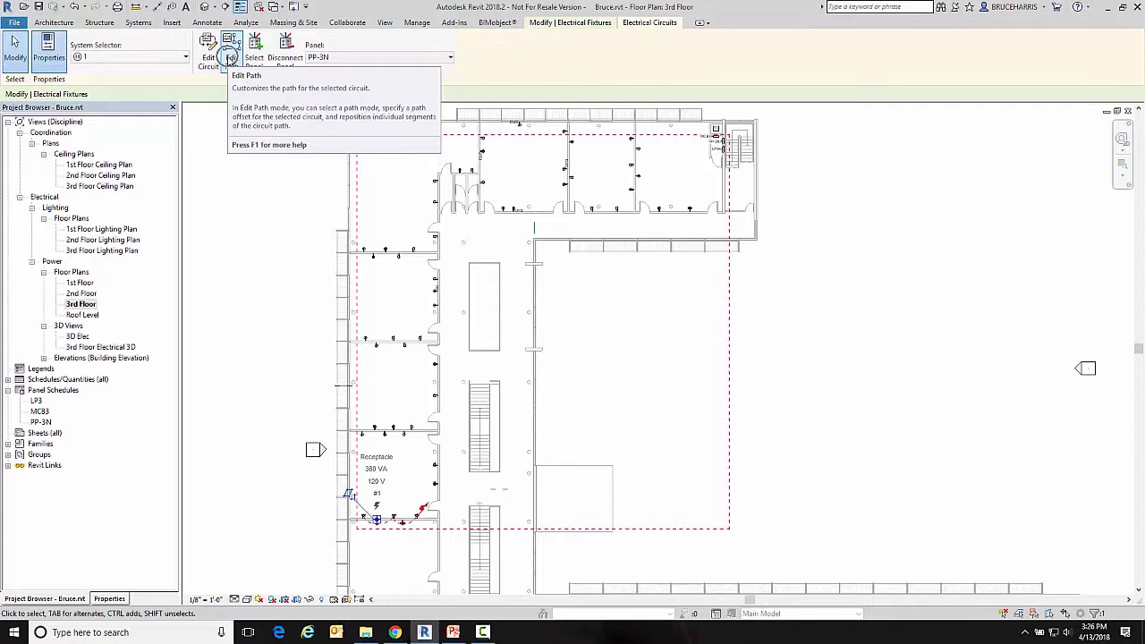
pyautogui.click(231, 61)
# Keep Farthest Device path mode and change the path offset from 9' 0" to 10' 0"
pyautogui.click(231, 61)
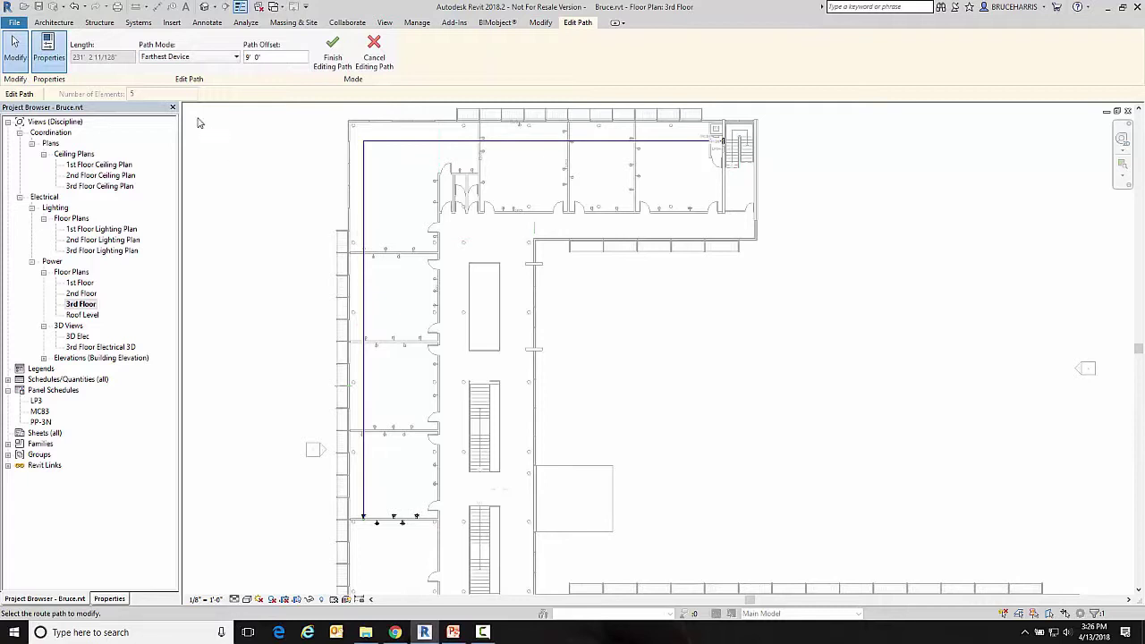
pyautogui.click(205, 57)
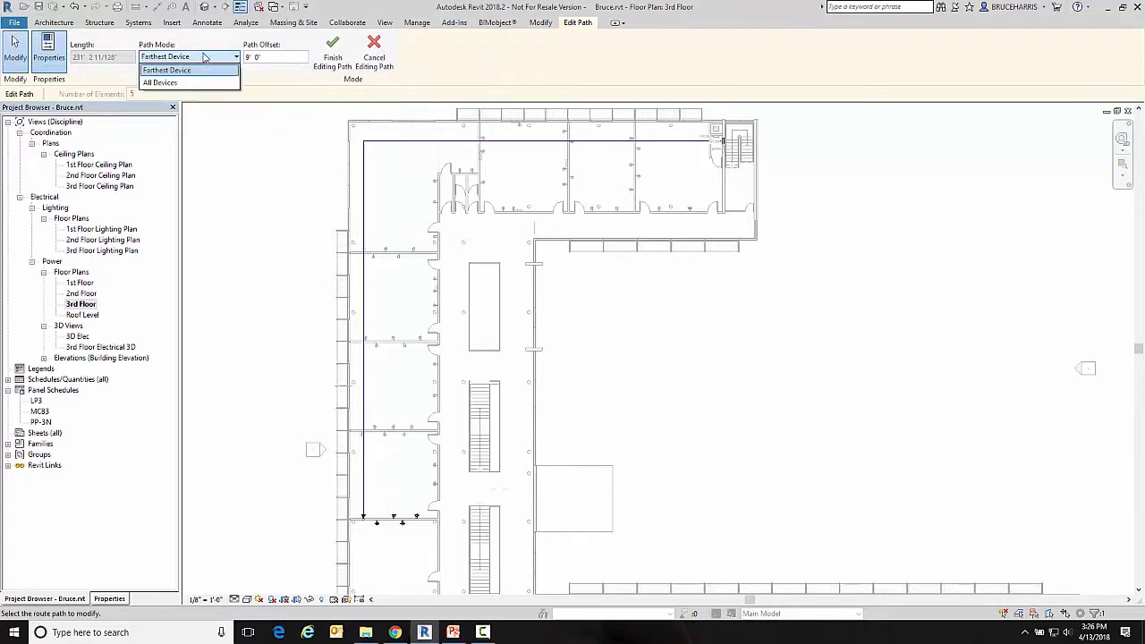
pyautogui.click(205, 59)
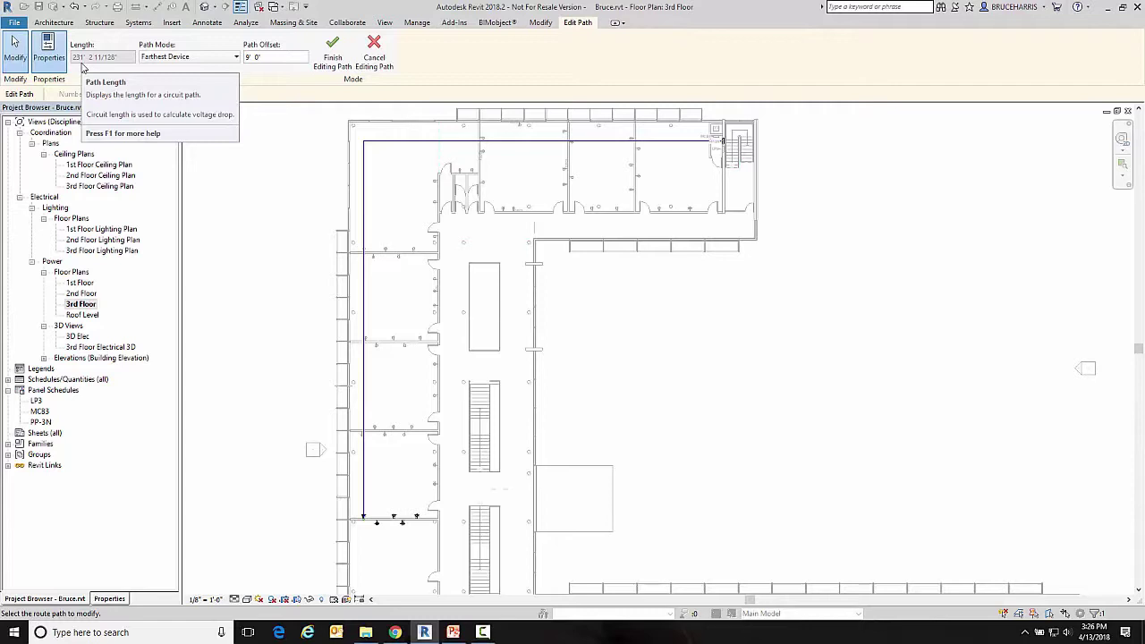
pyautogui.click(257, 57)
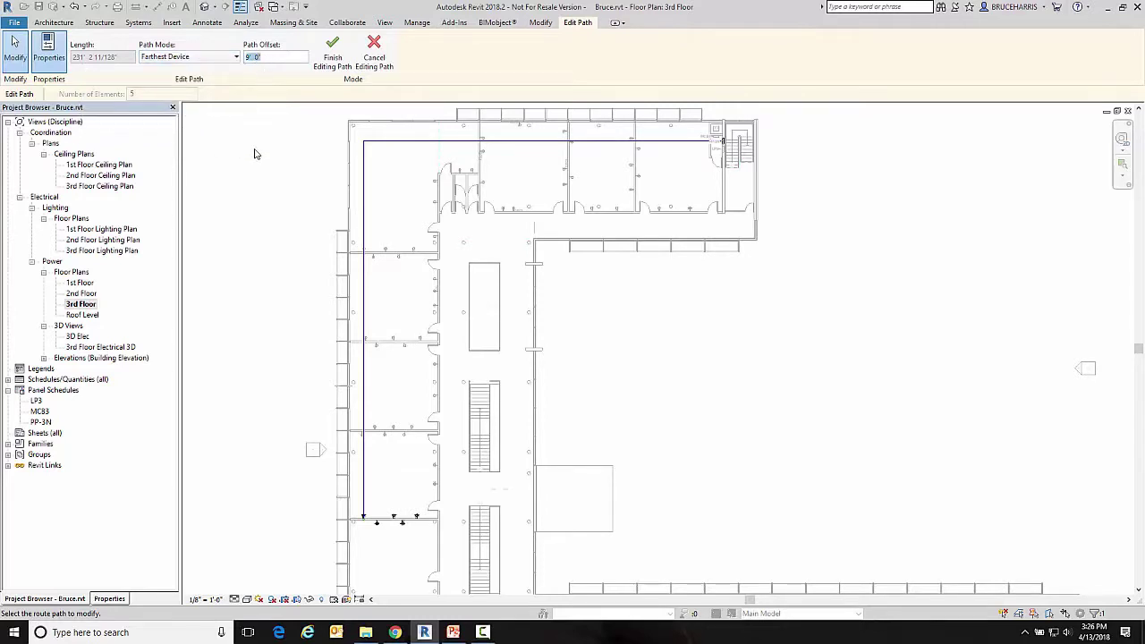
pyautogui.write('10')
pyautogui.press('Return')
# Check the route in the 3D view, then in the 3rd Floor plan set Path Mode to All Devices
pyautogui.doubleClick(87, 347)
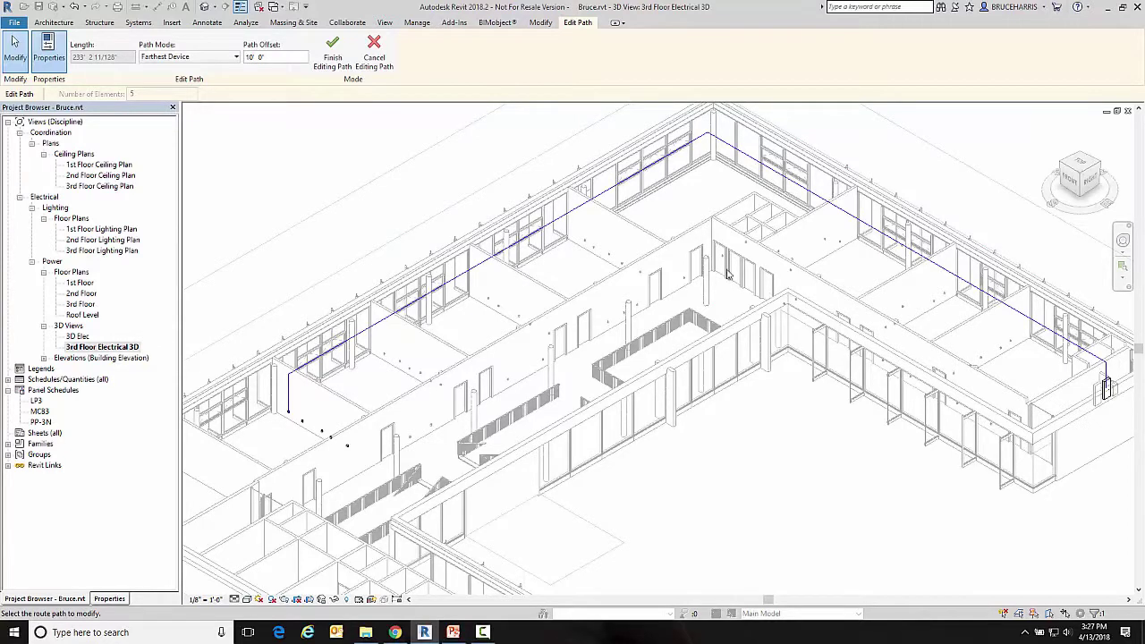
pyautogui.doubleClick(80, 304)
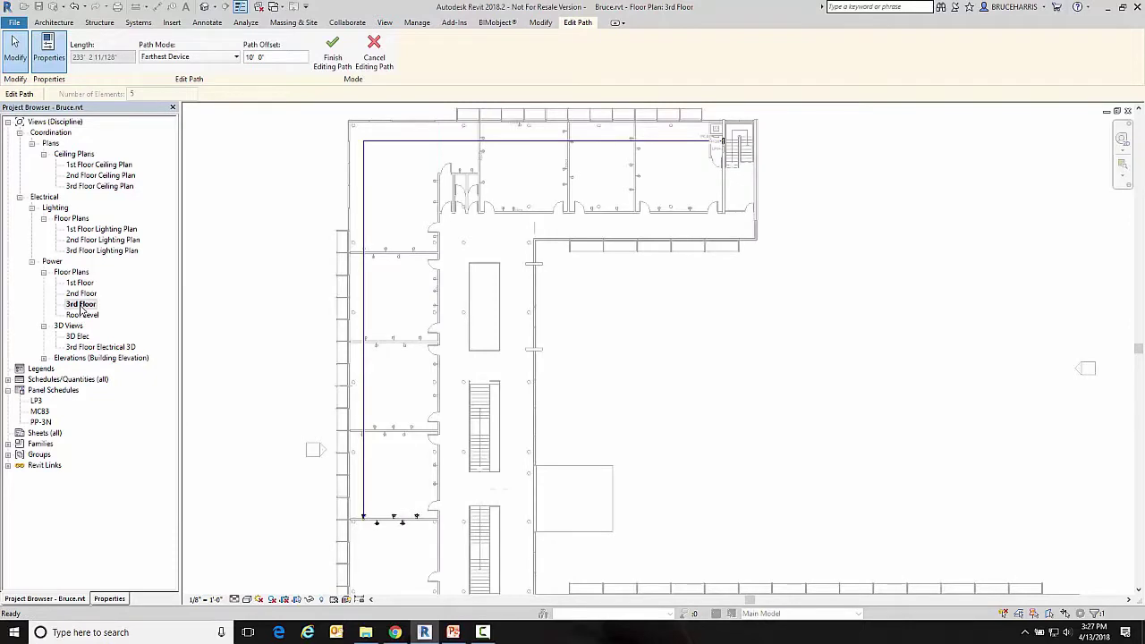
pyautogui.click(168, 59)
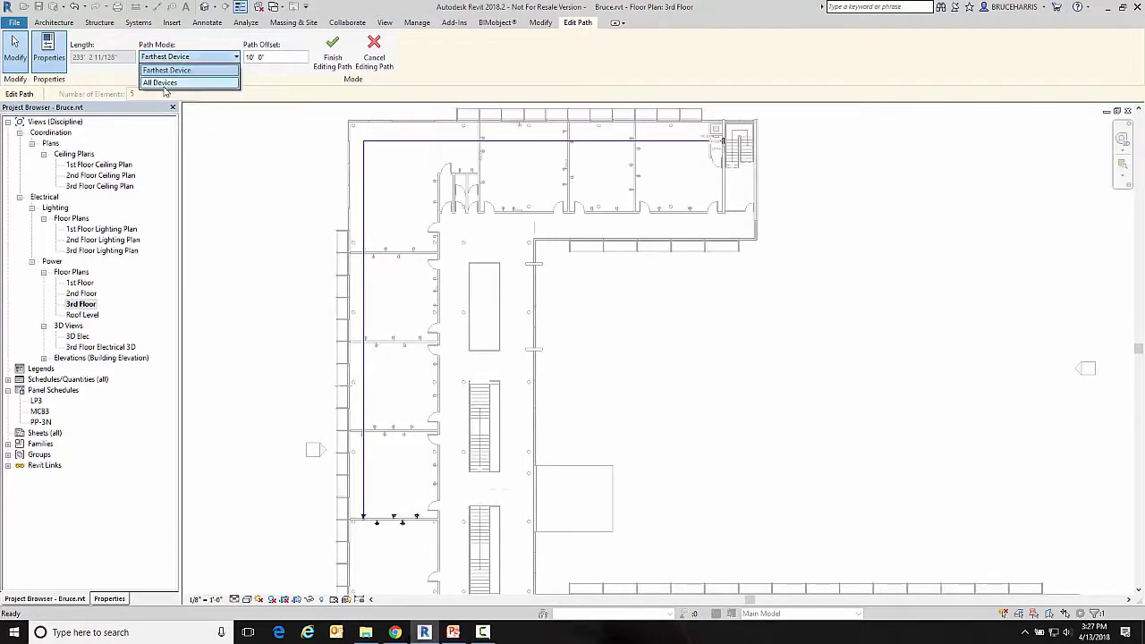
pyautogui.click(165, 83)
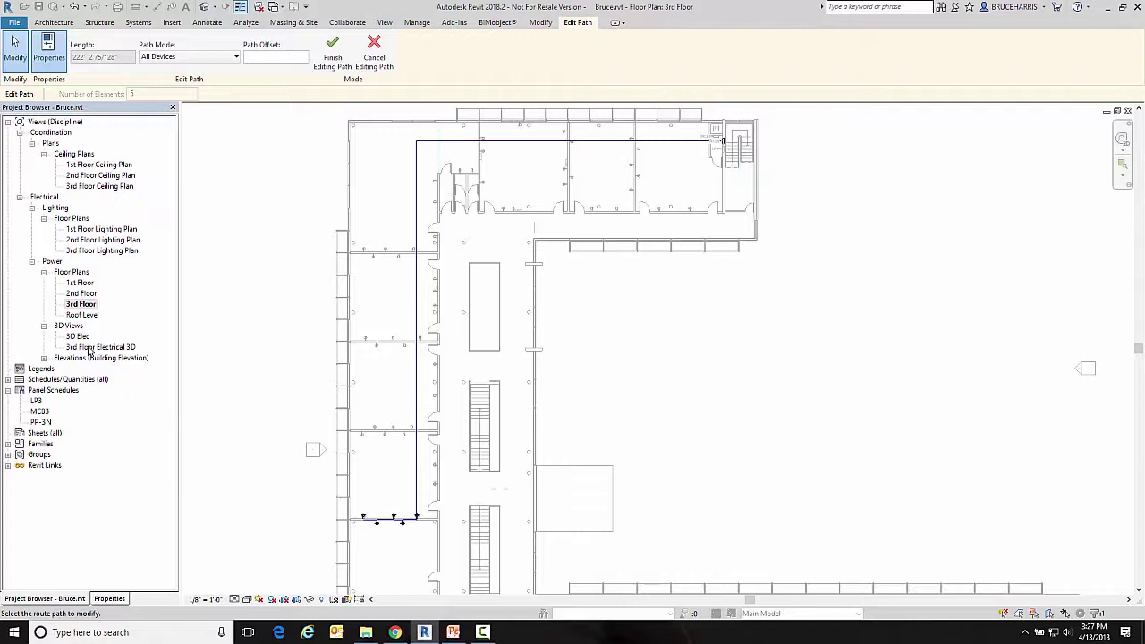
# In the 3rd Floor Electrical 3D view, select a path segment and try offsets of 0' and 4'
pyautogui.doubleClick(90, 347)
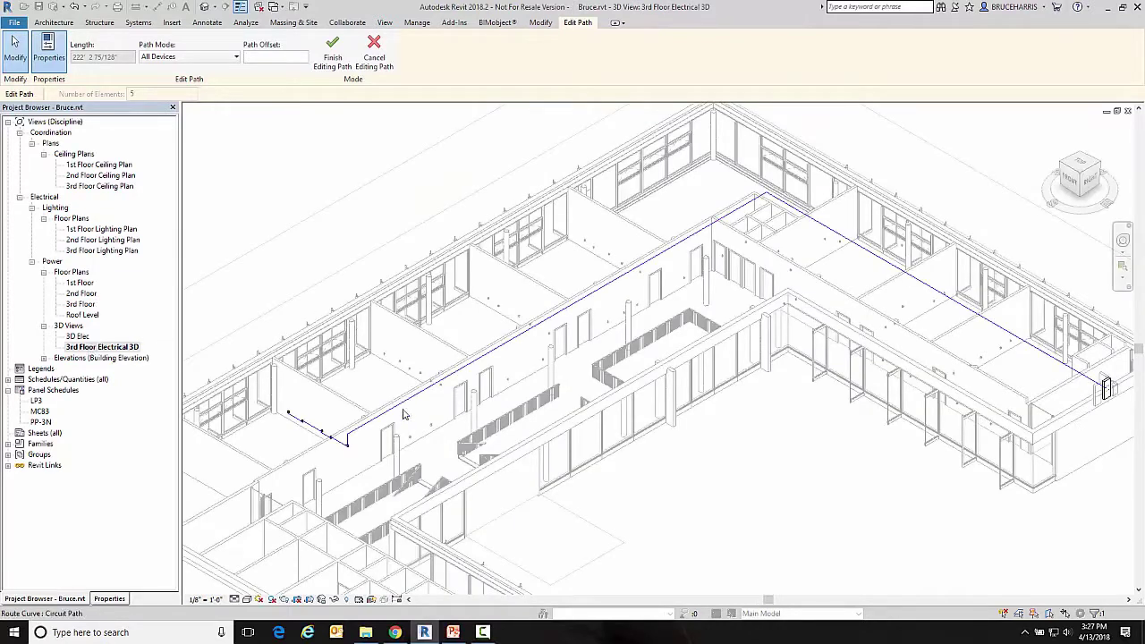
pyautogui.click(405, 409)
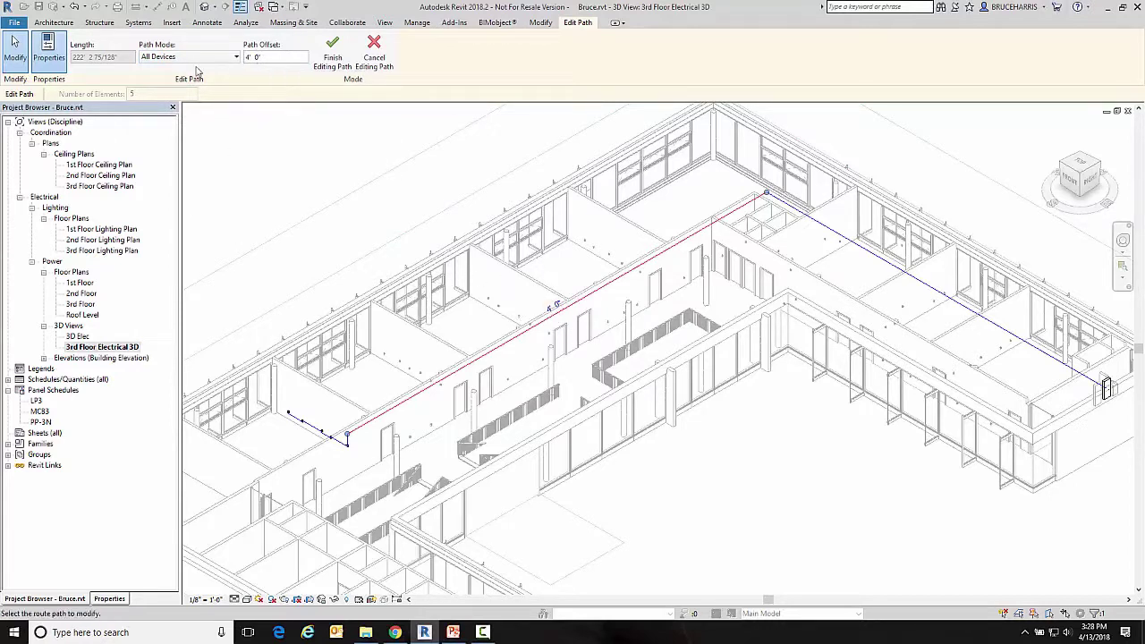
pyautogui.click(248, 57)
pyautogui.write('0')
pyautogui.press('Return')
pyautogui.write('4')
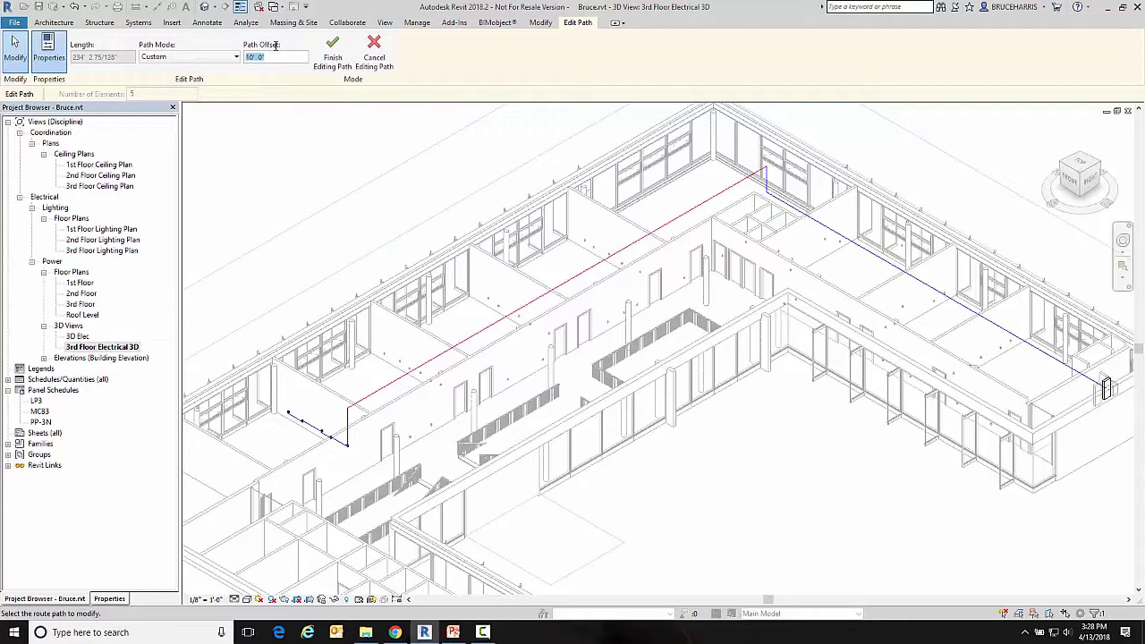
pyautogui.press('Return')
# Set the custom path offset to 10' 0" and finish editing the path
pyautogui.click(247, 57)
pyautogui.write('10')
pyautogui.press('Return')
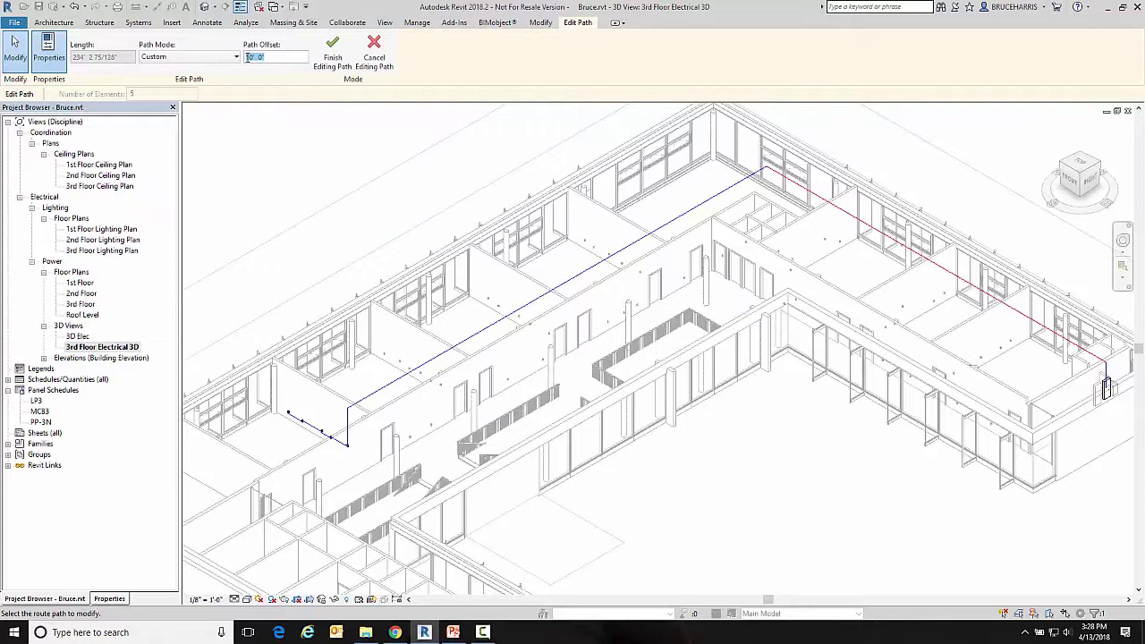
pyautogui.click(331, 48)
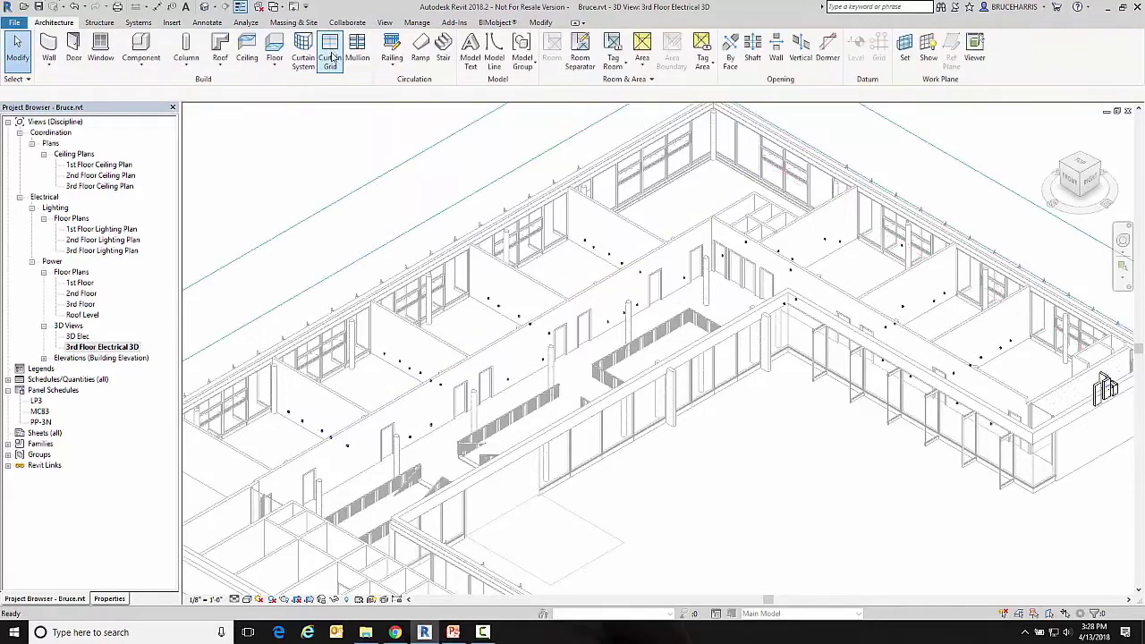
# Reopen the 3rd Floor plan, select the receptacle and re-enter Edit Path for its circuit
pyautogui.doubleClick(97, 305)
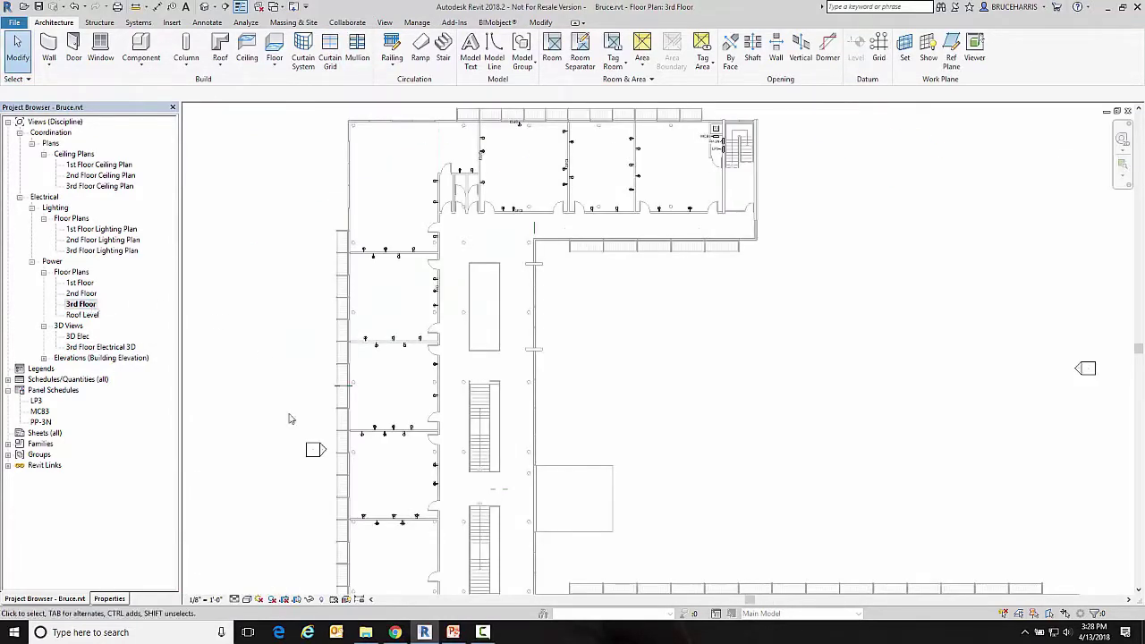
pyautogui.click(402, 520)
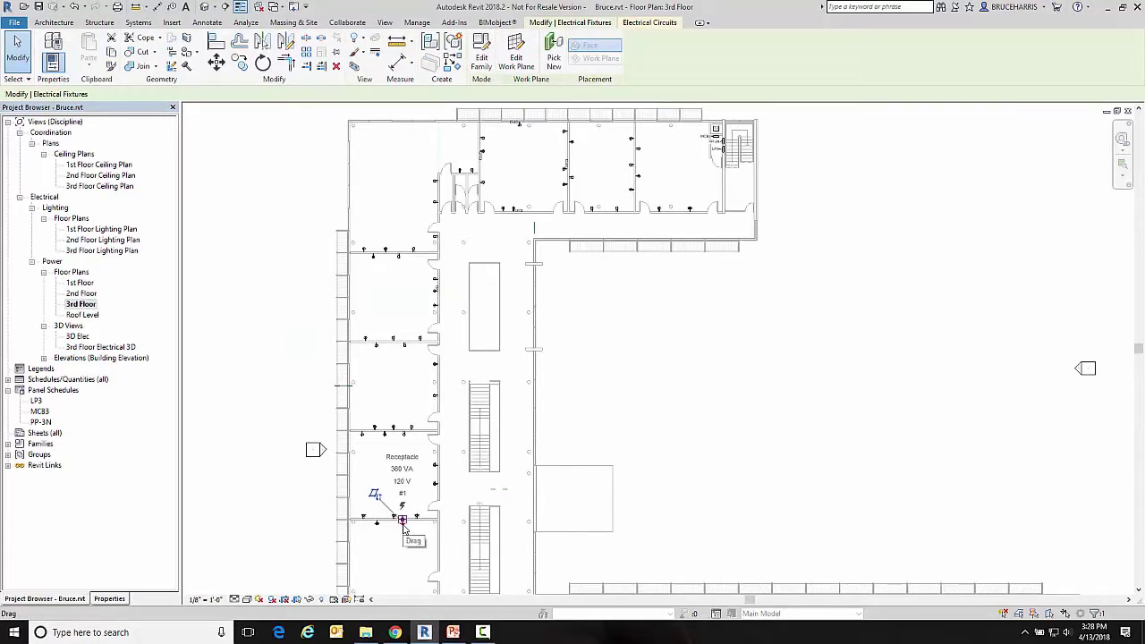
pyautogui.click(650, 24)
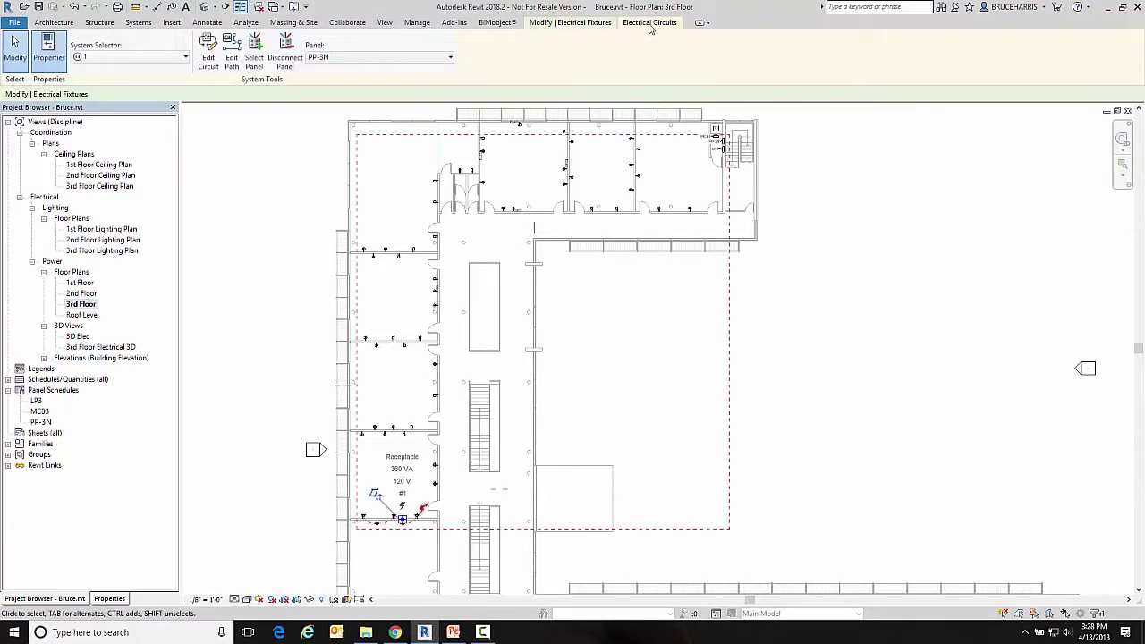
pyautogui.click(232, 54)
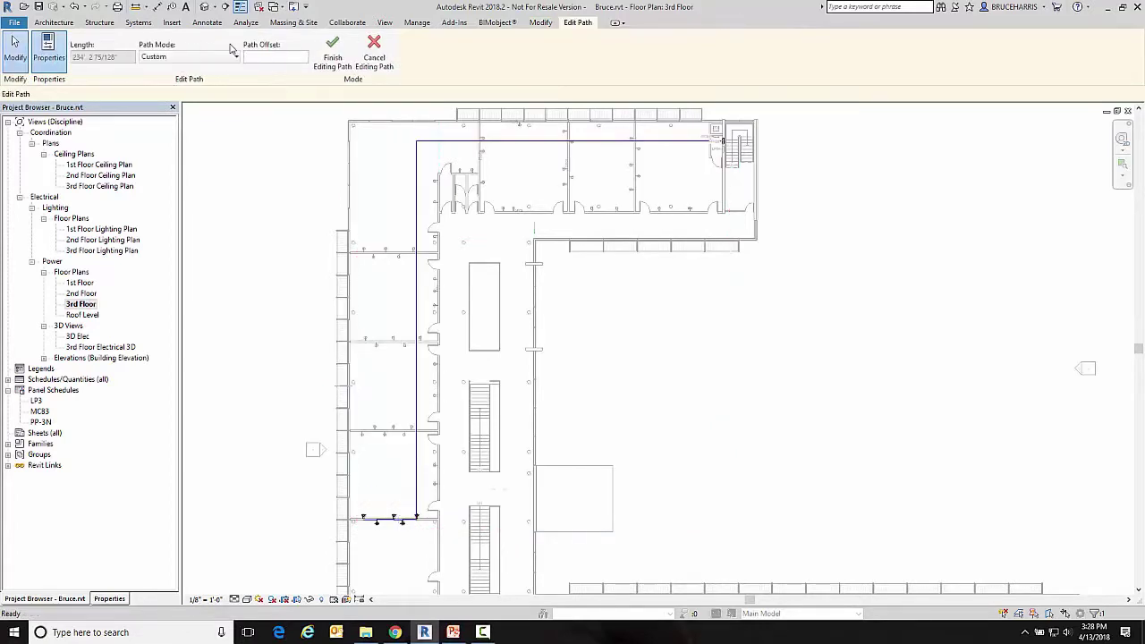
# Compare the Farthest Device and All Devices path modes, ending back on Custom
pyautogui.click(233, 56)
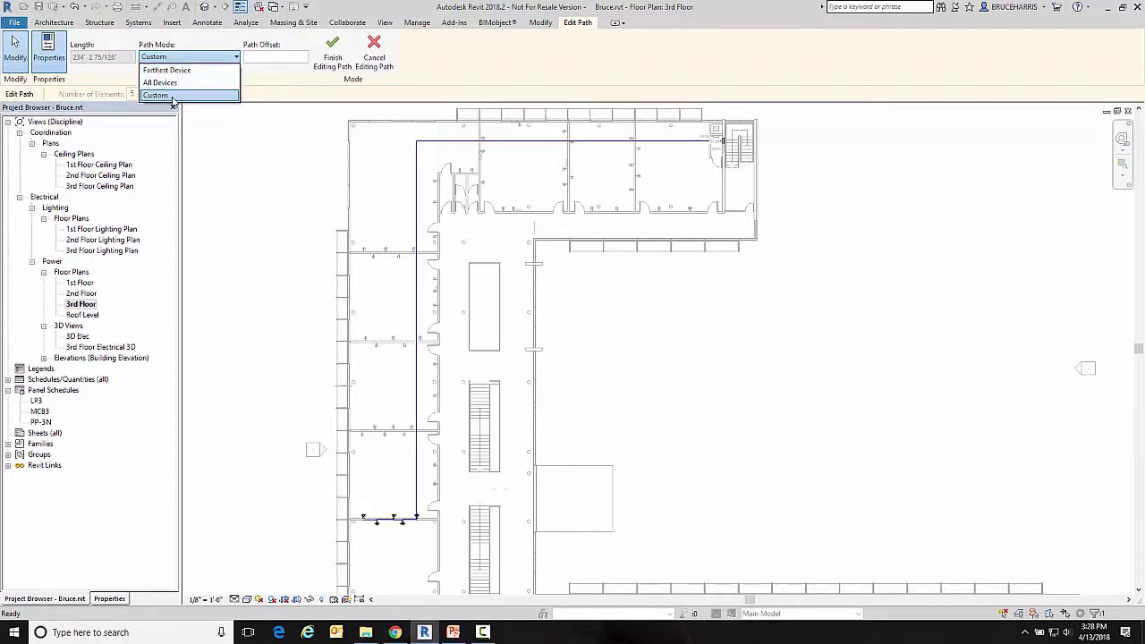
pyautogui.click(179, 69)
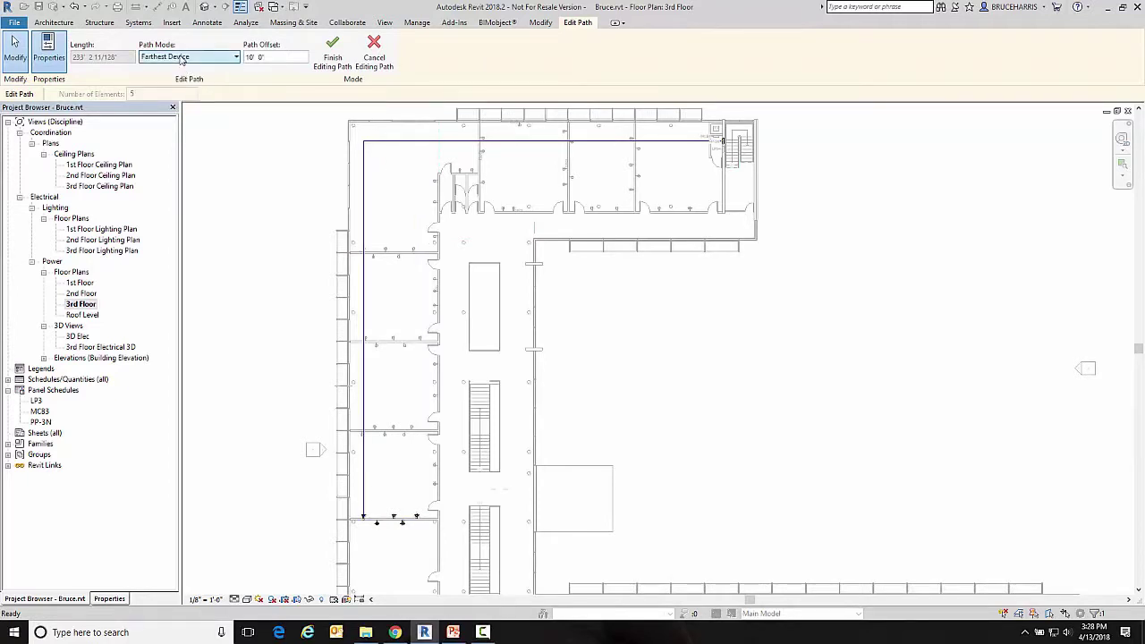
pyautogui.click(180, 57)
pyautogui.click(172, 81)
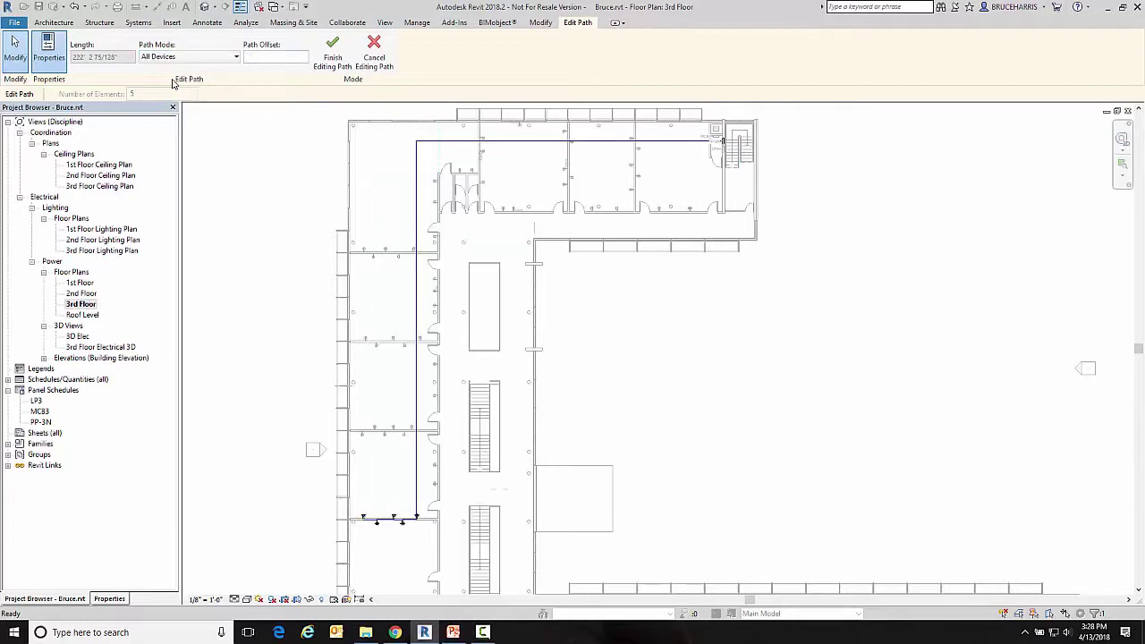
pyautogui.click(174, 56)
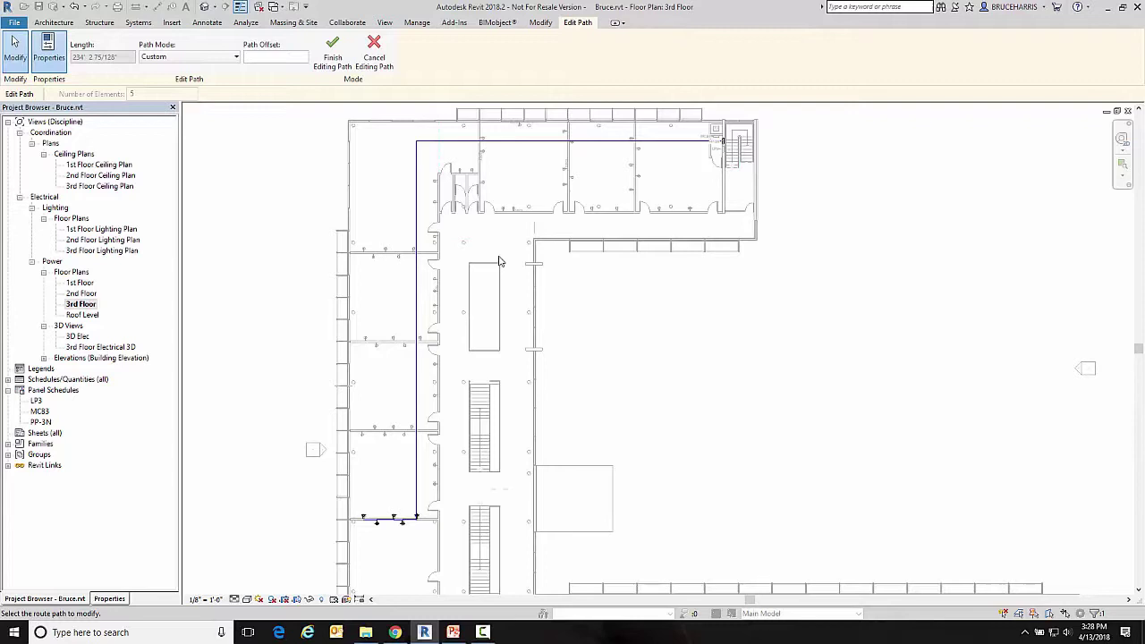
# Insert a control point on the left run, drag it down, and shift the upper vertical segment right
pyautogui.click(417, 221)
pyautogui.rightClick(416, 221)
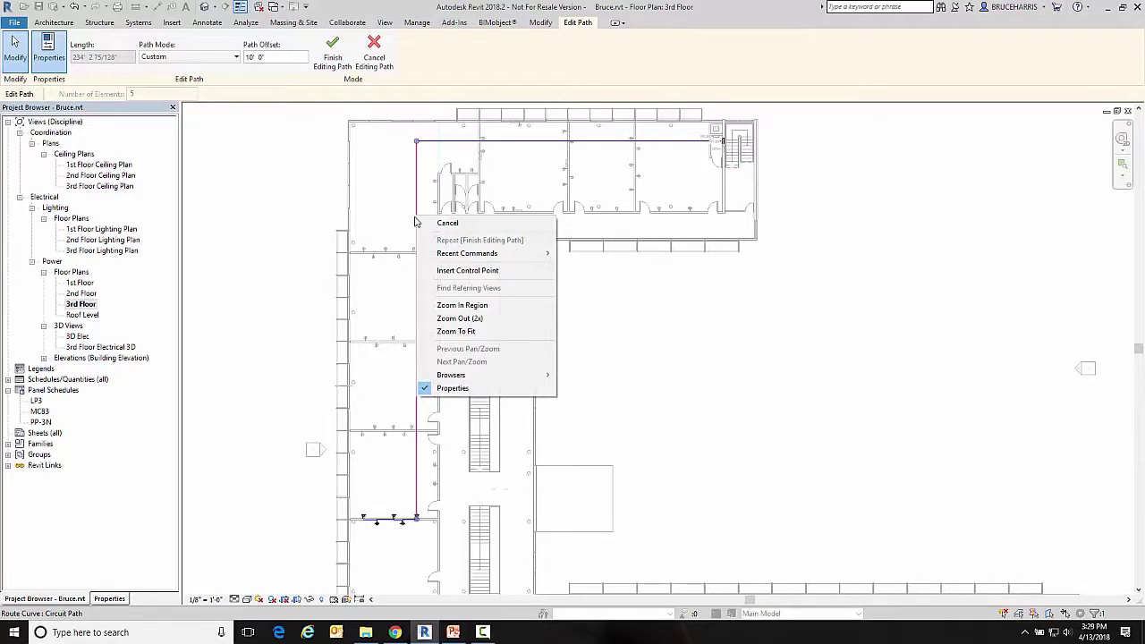
pyautogui.click(455, 270)
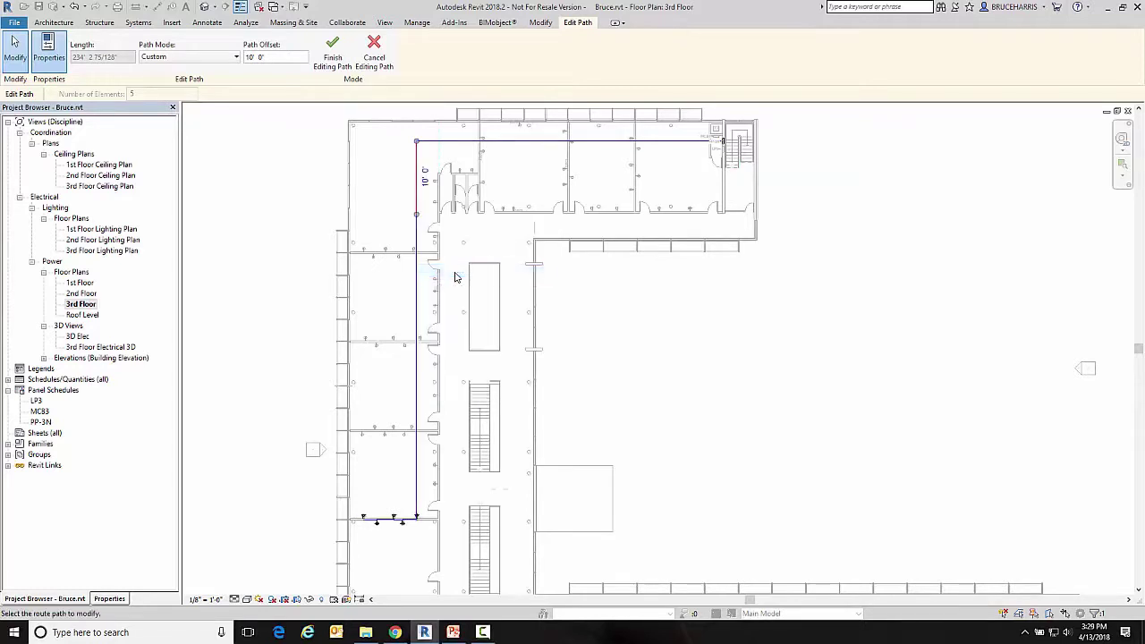
pyautogui.click(417, 216)
pyautogui.moveTo(416, 218); pyautogui.dragTo(416, 271)
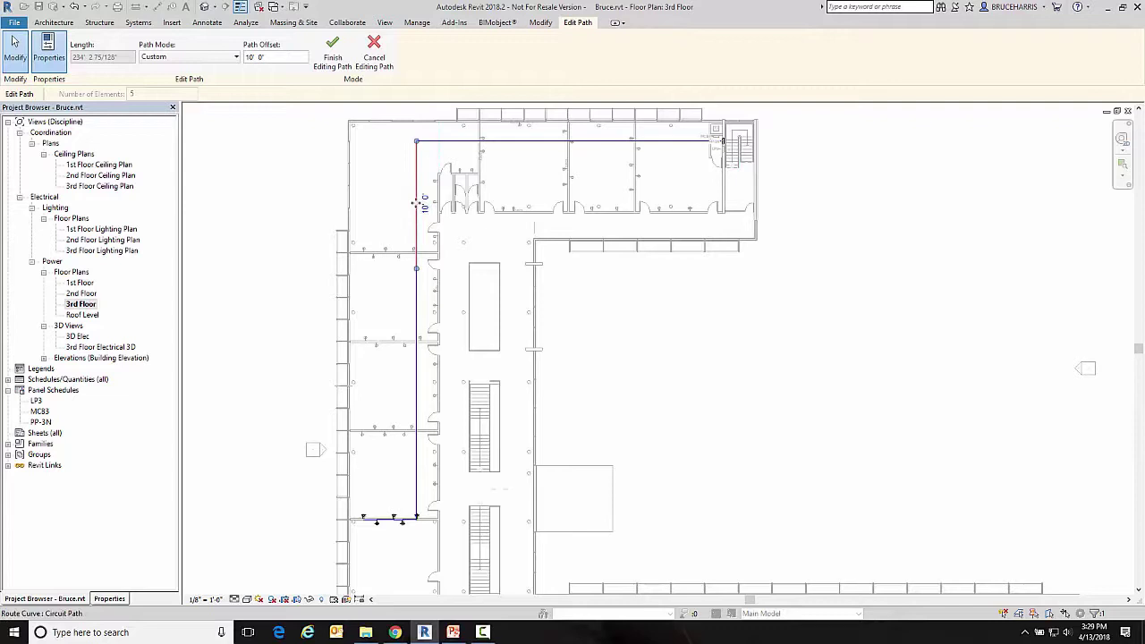
pyautogui.moveTo(427, 208); pyautogui.dragTo(457, 208)
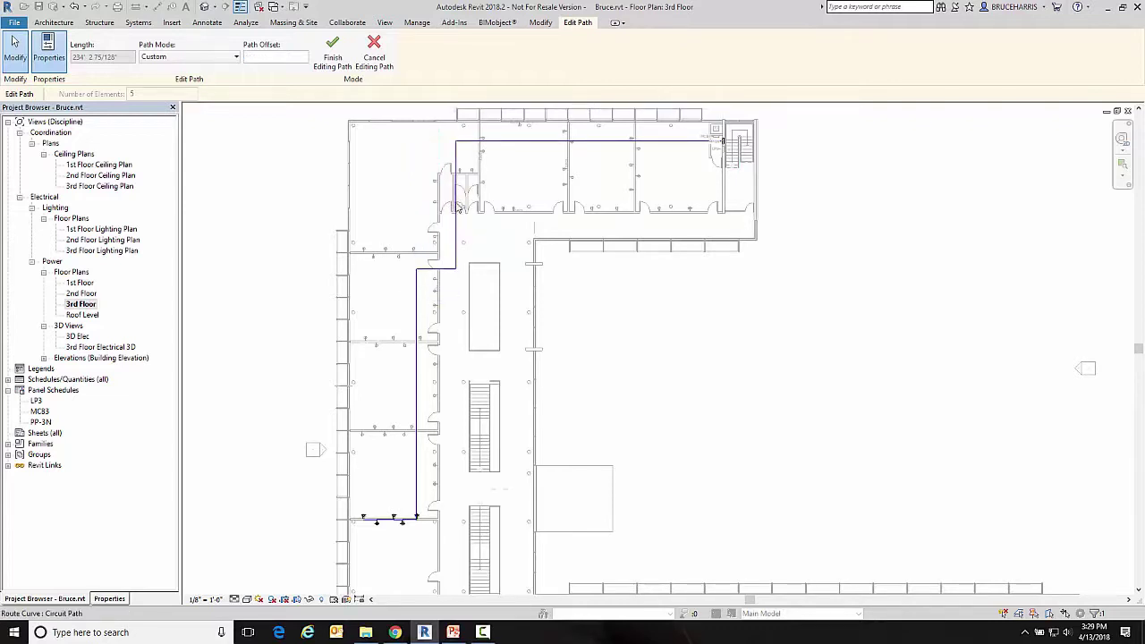
# Add a control point to the top segment and move that segment down into the corridor
pyautogui.click(497, 141)
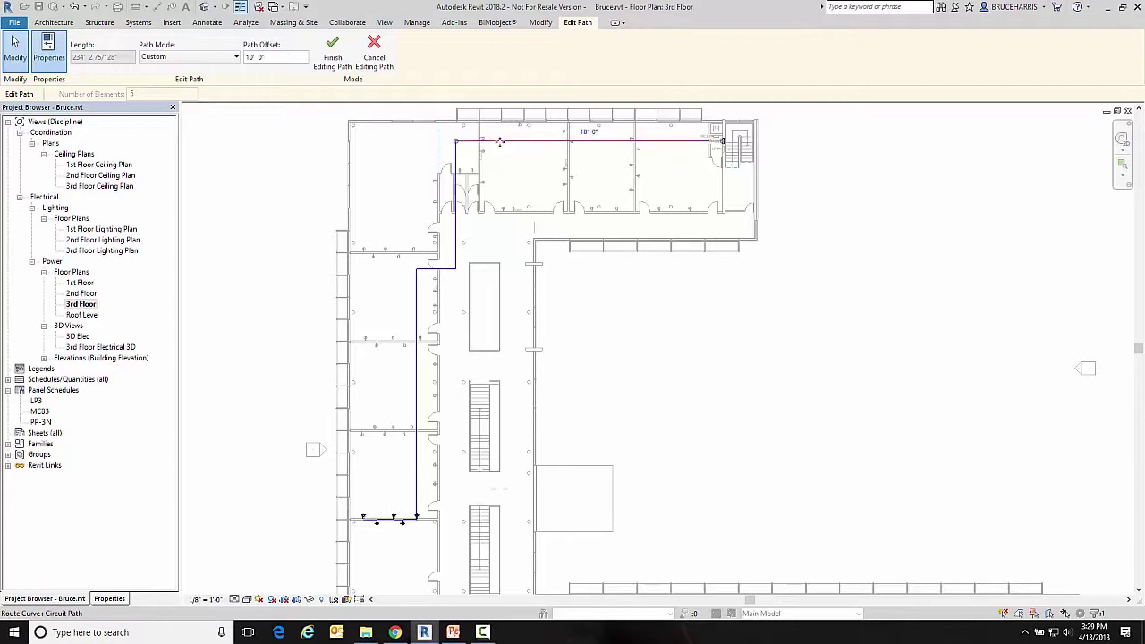
pyautogui.rightClick(502, 143)
pyautogui.click(551, 198)
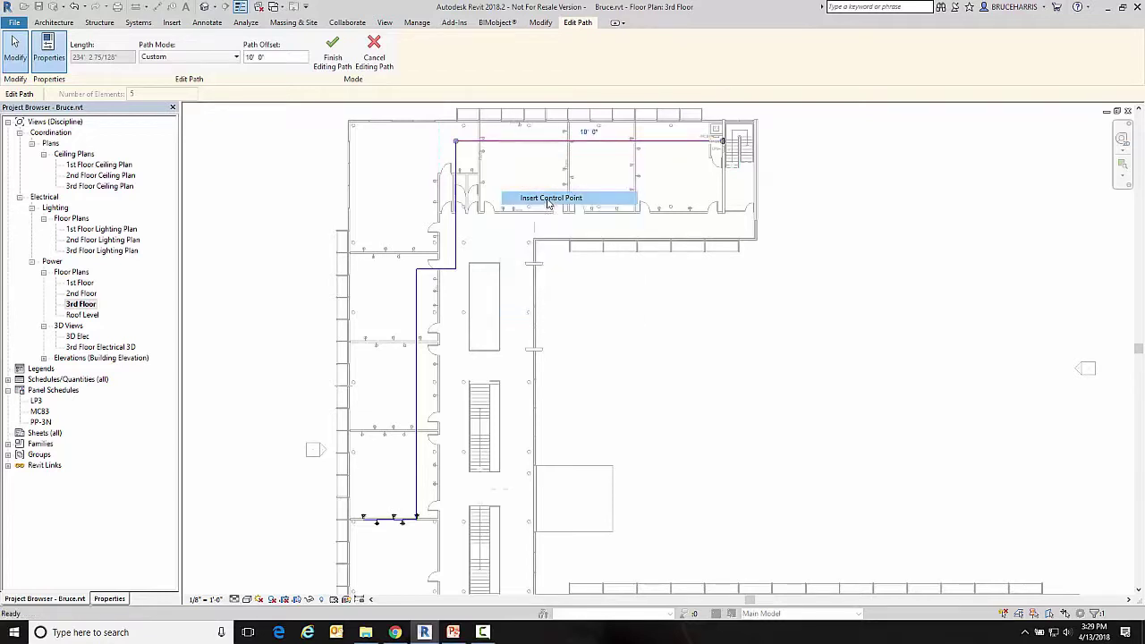
pyautogui.moveTo(500, 141); pyautogui.dragTo(519, 146)
pyautogui.press('Escape')
pyautogui.click(489, 143)
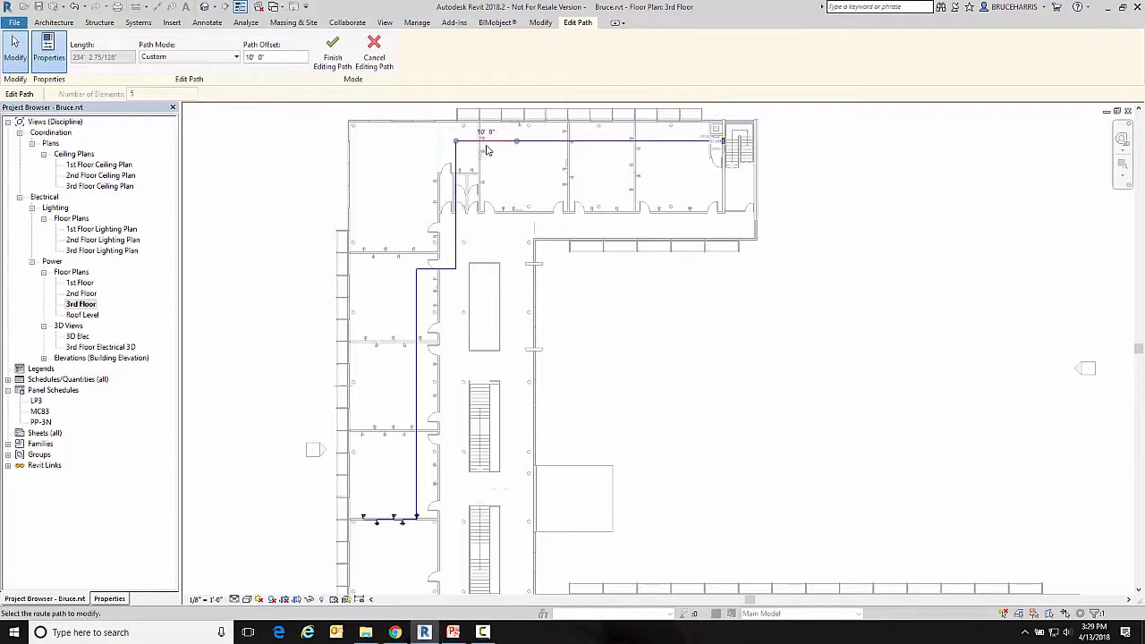
pyautogui.click(490, 149)
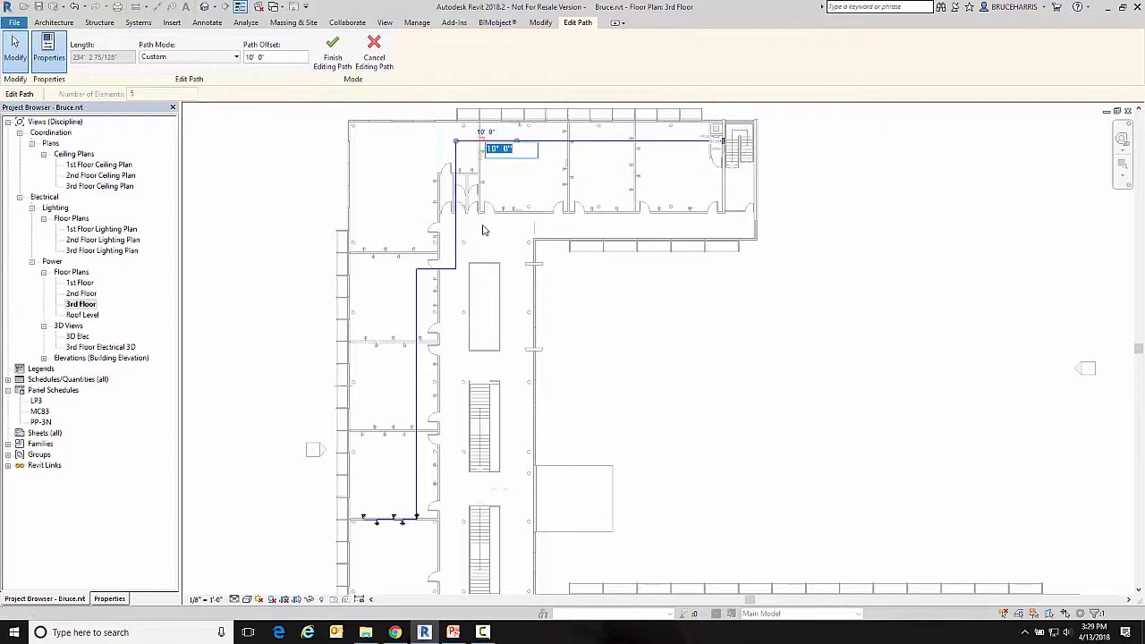
pyautogui.click(472, 151)
pyautogui.click(470, 146)
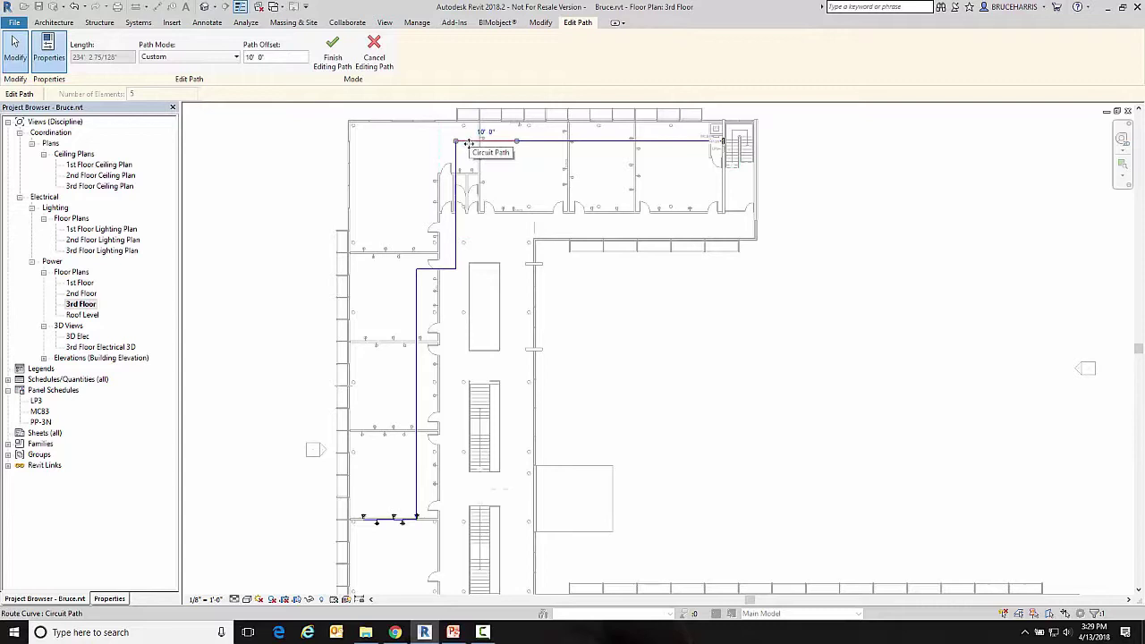
pyautogui.moveTo(473, 148); pyautogui.dragTo(472, 224)
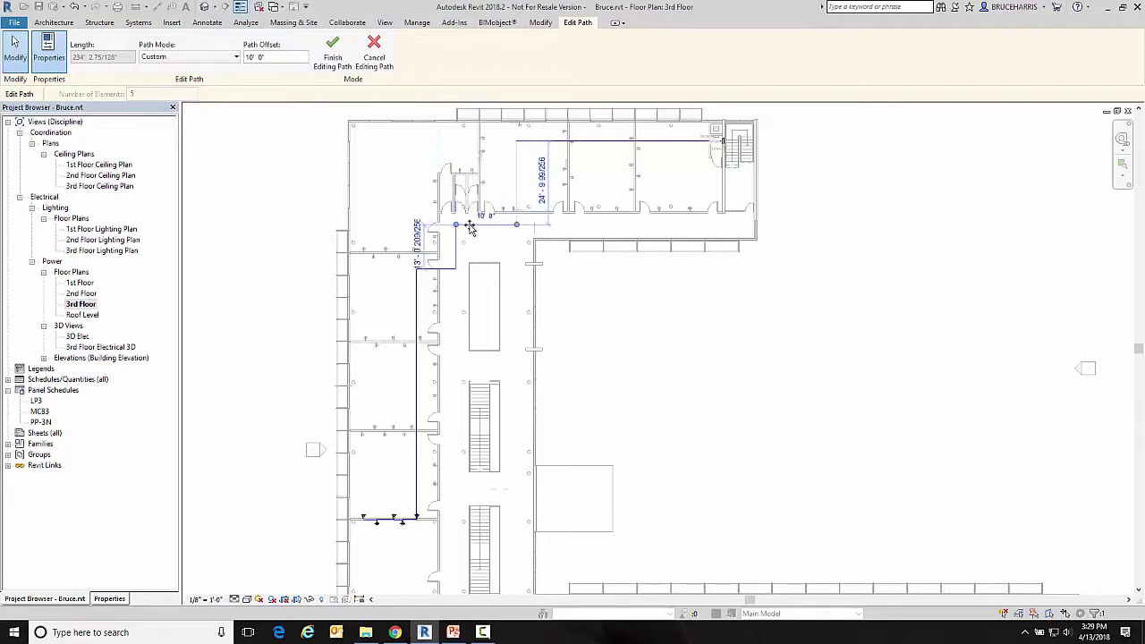
pyautogui.click(476, 233)
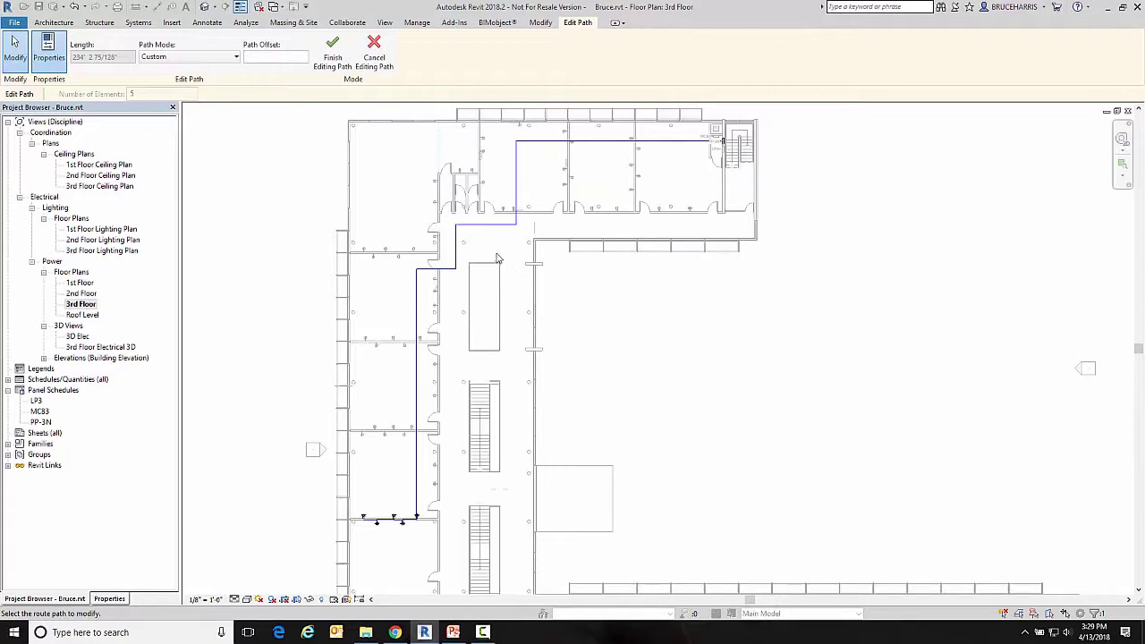
# Delete two control points from the short horizontal segment, leaving a diagonal leg
pyautogui.click(456, 226)
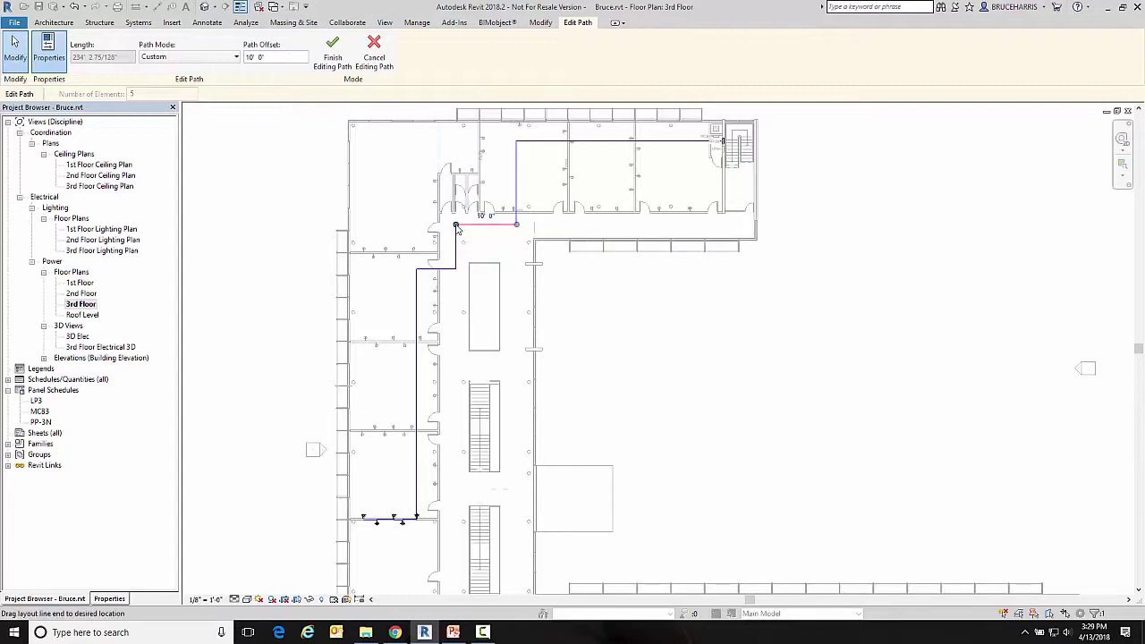
pyautogui.rightClick(456, 229)
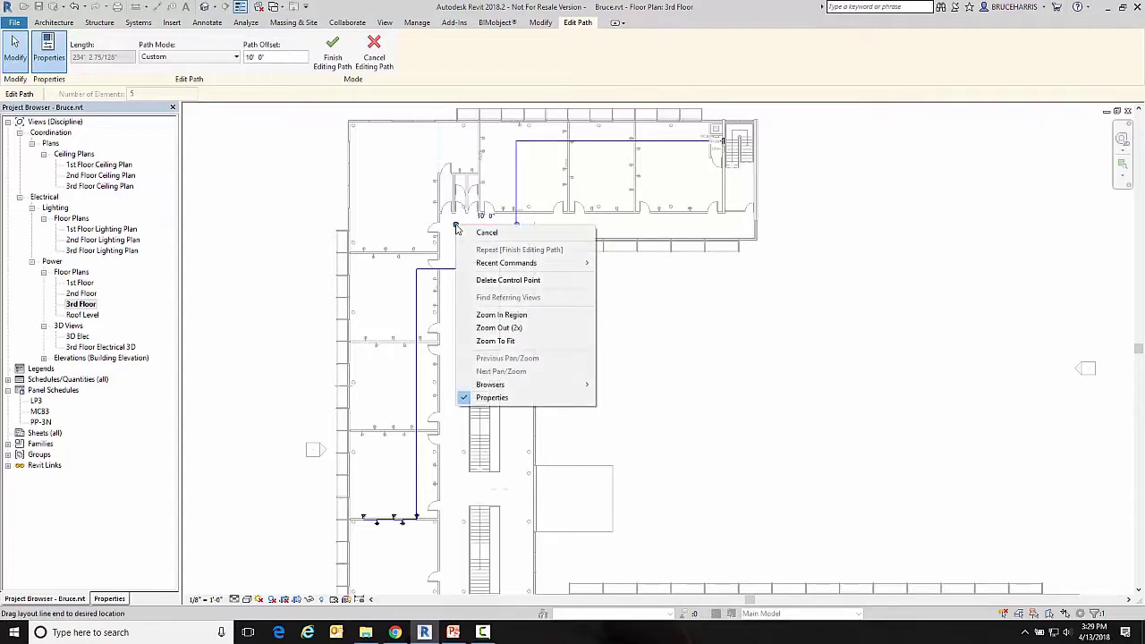
pyautogui.click(507, 280)
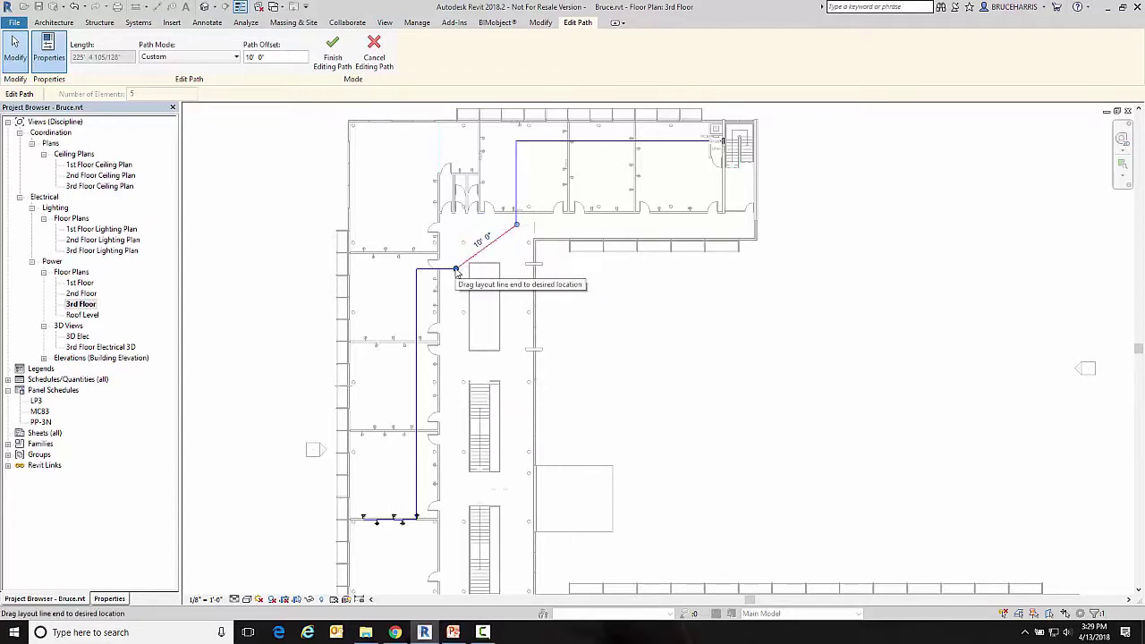
pyautogui.rightClick(456, 270)
pyautogui.click(497, 324)
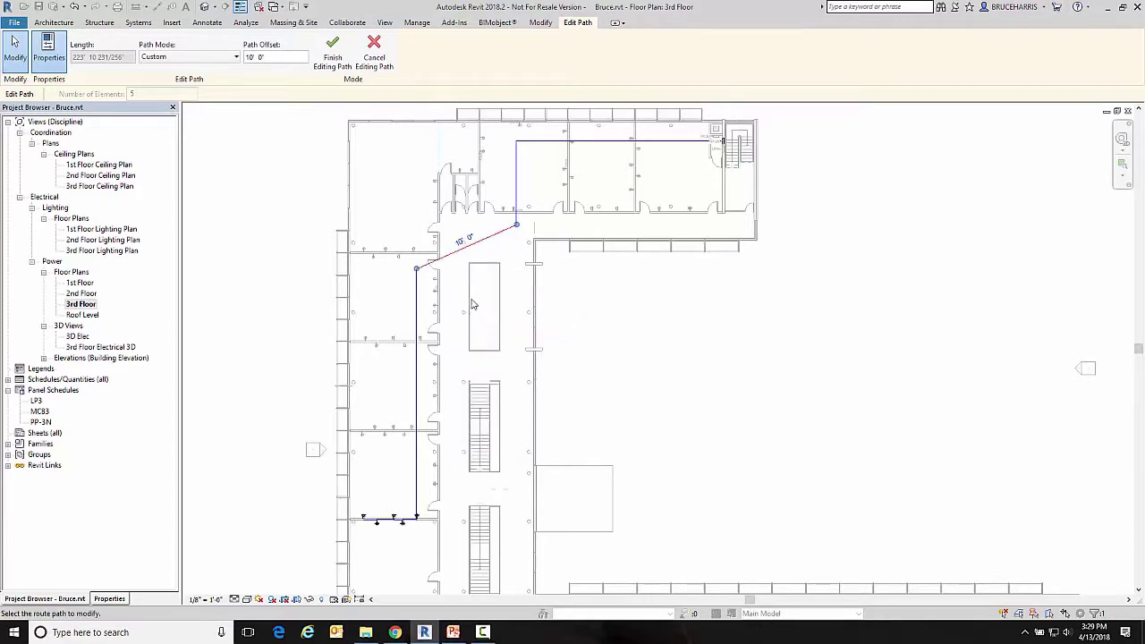
# Drag the vertical segment down so the diagonal becomes a square L-shaped corner
pyautogui.click(474, 305)
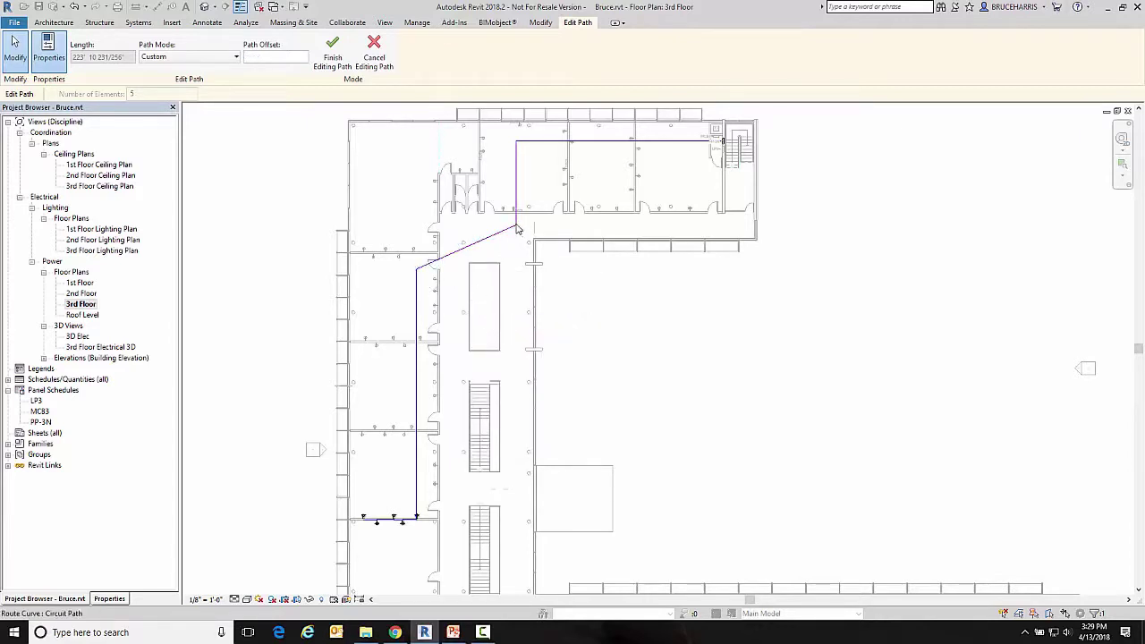
pyautogui.click(516, 232)
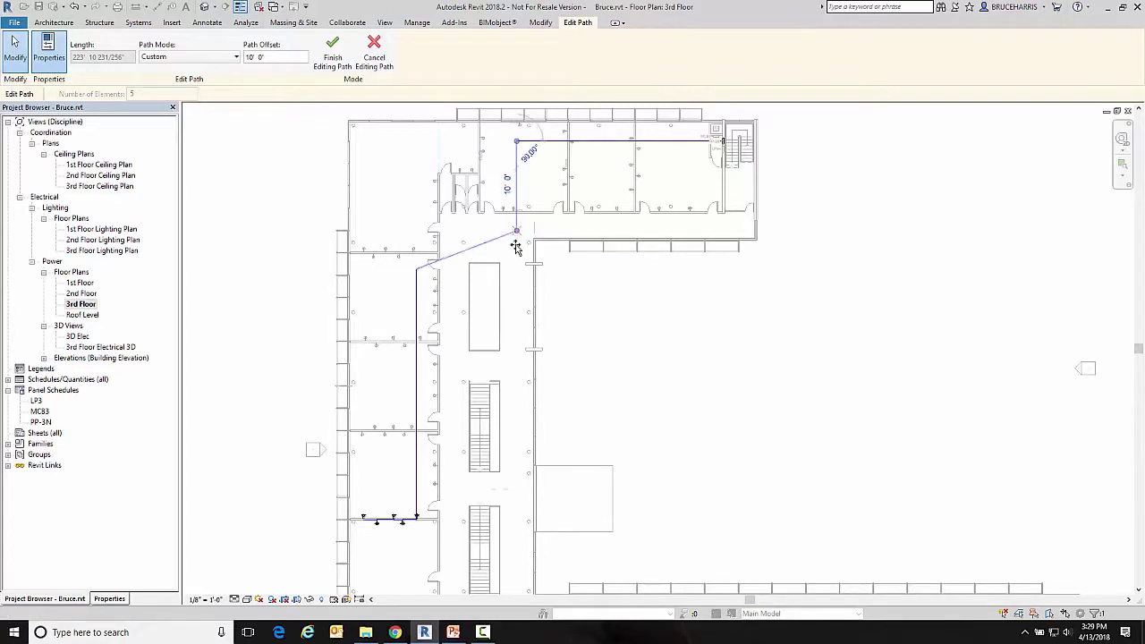
pyautogui.moveTo(516, 233); pyautogui.dragTo(516, 269)
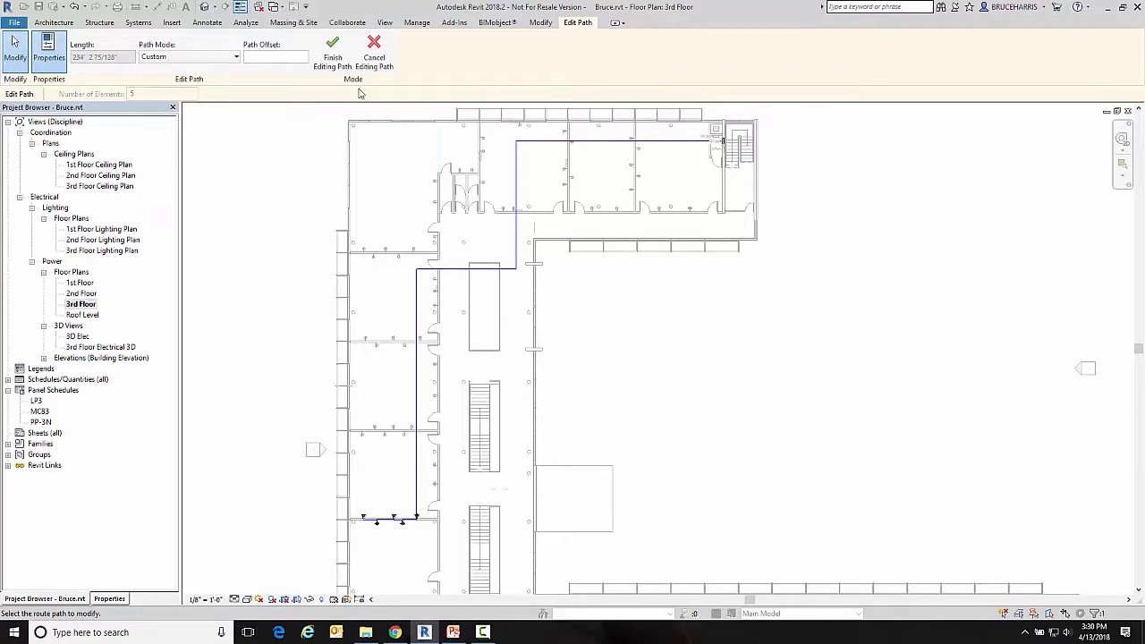
# Finish the path, then reselect the receptacle's circuit to review its 234' 2 75/128" length
pyautogui.click(330, 49)
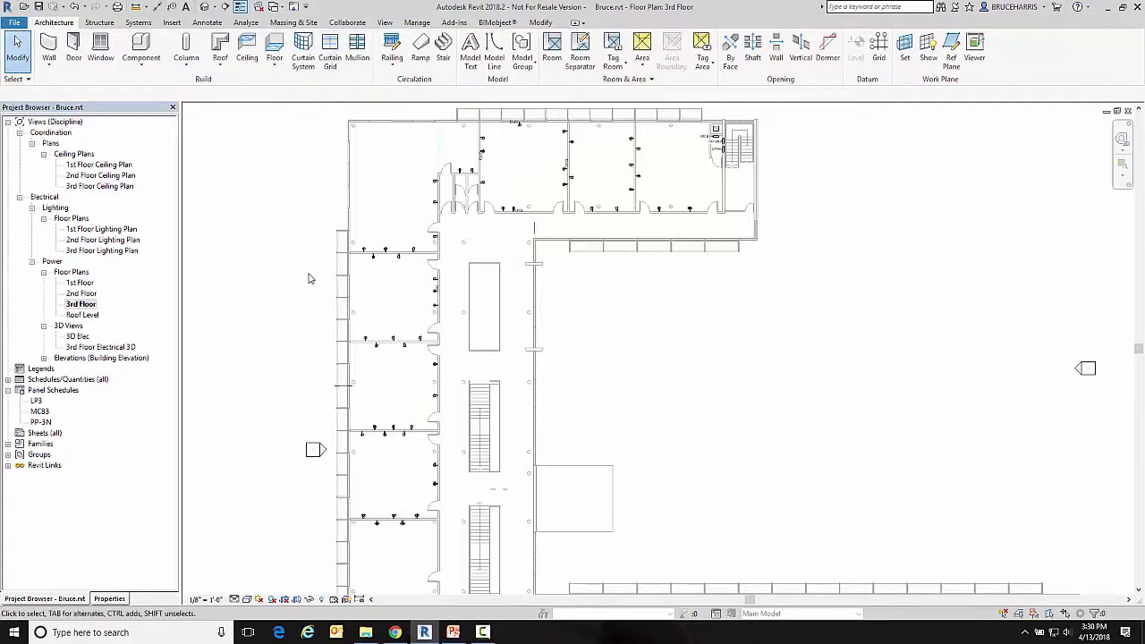
pyautogui.click(114, 598)
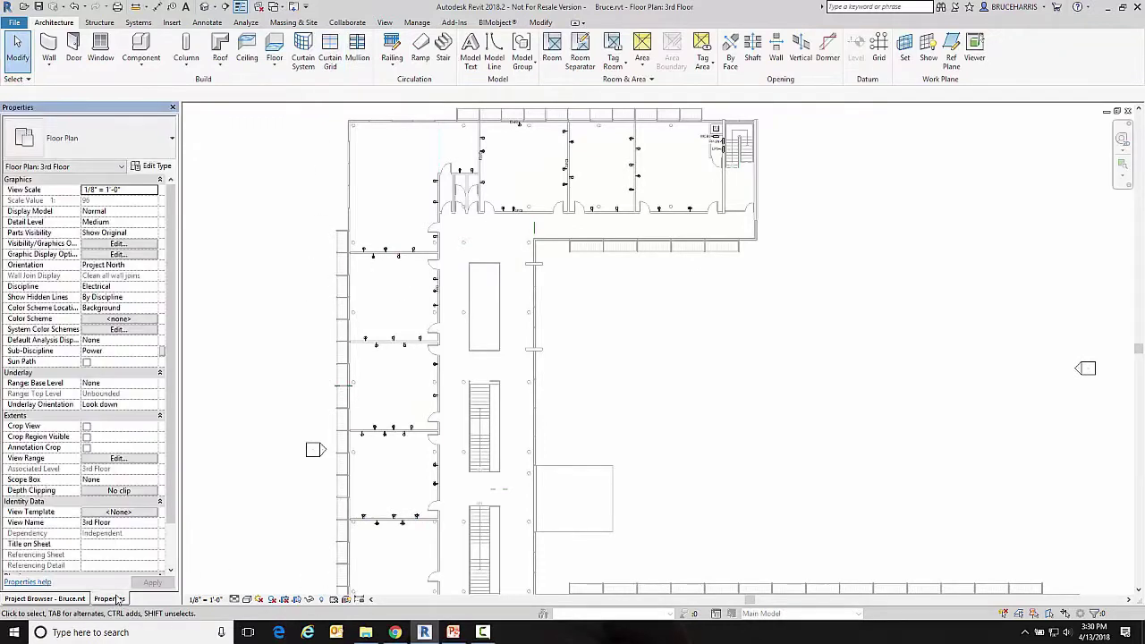
pyautogui.click(375, 527)
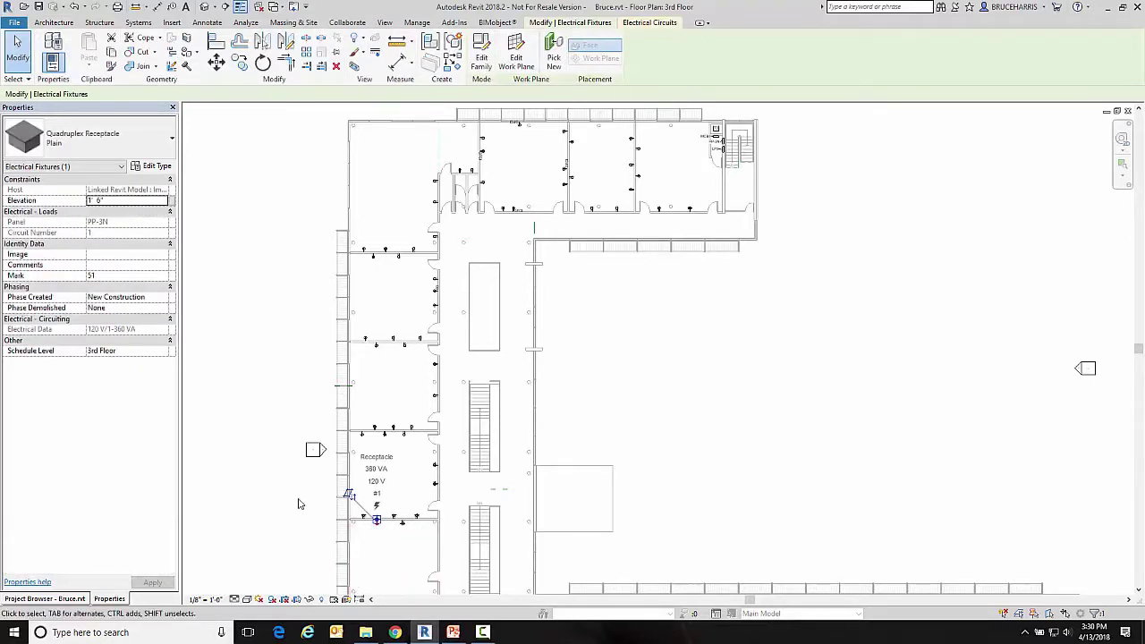
pyautogui.click(635, 23)
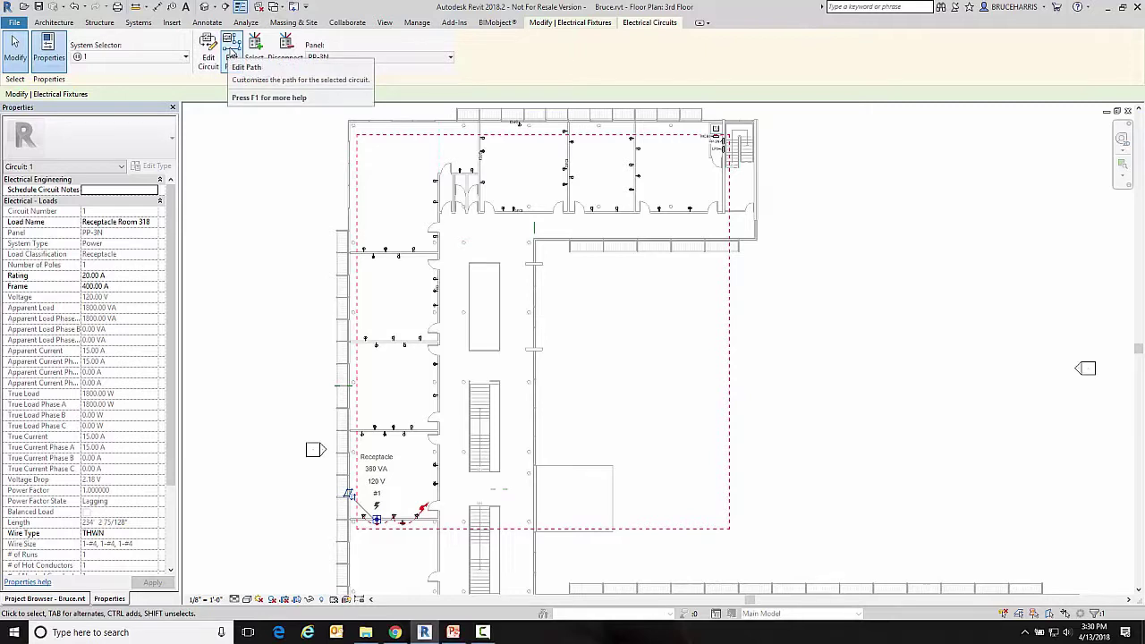
pyautogui.click(230, 49)
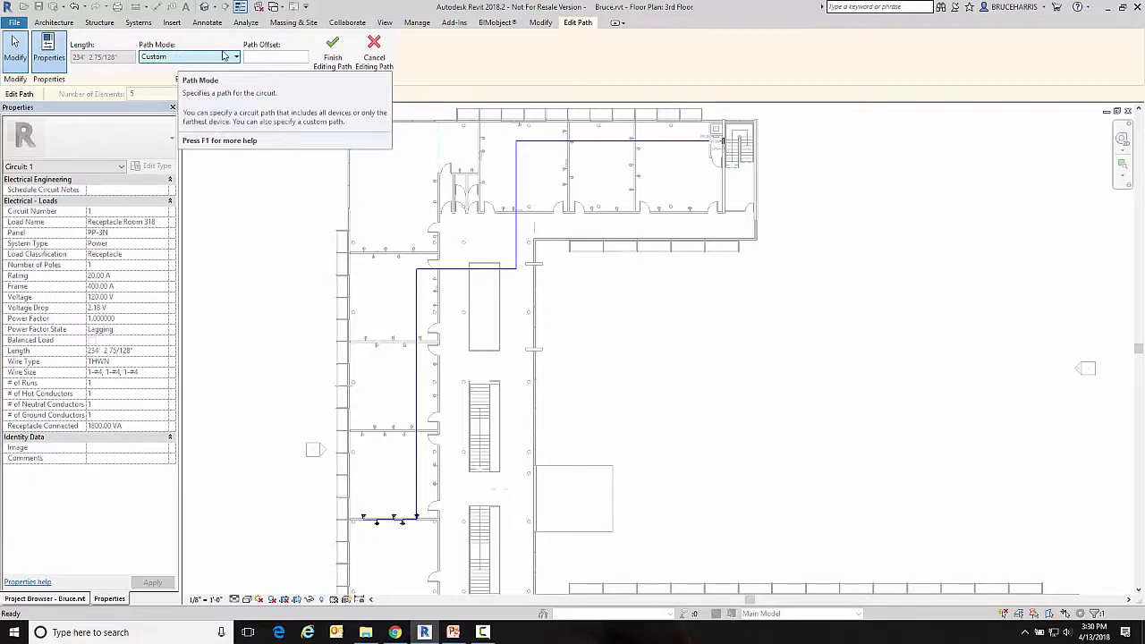
pyautogui.click(332, 46)
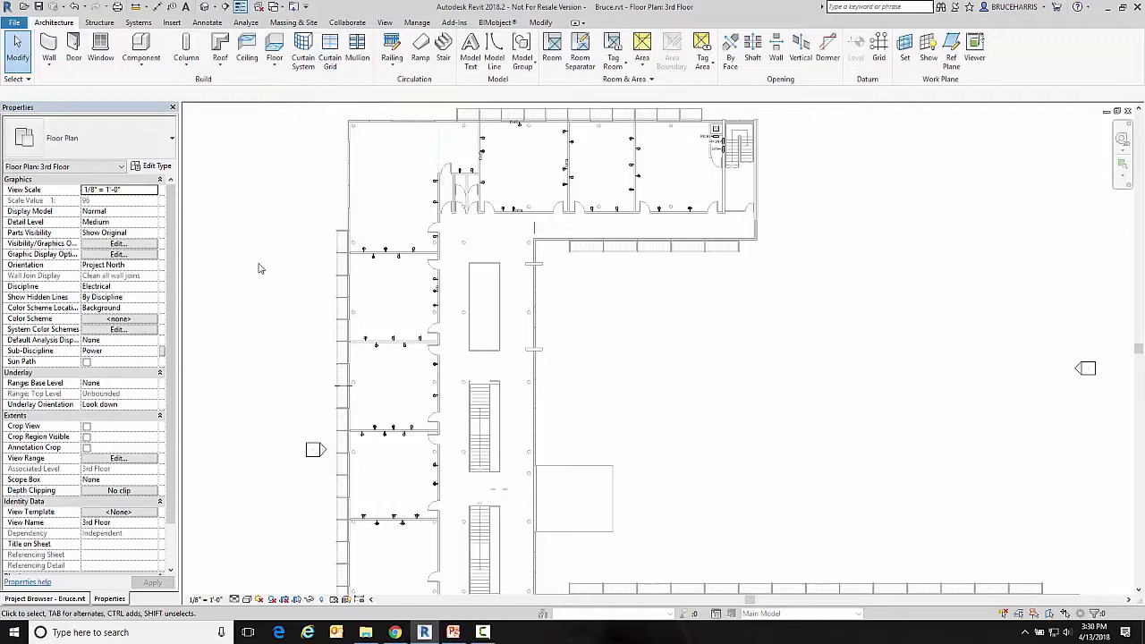